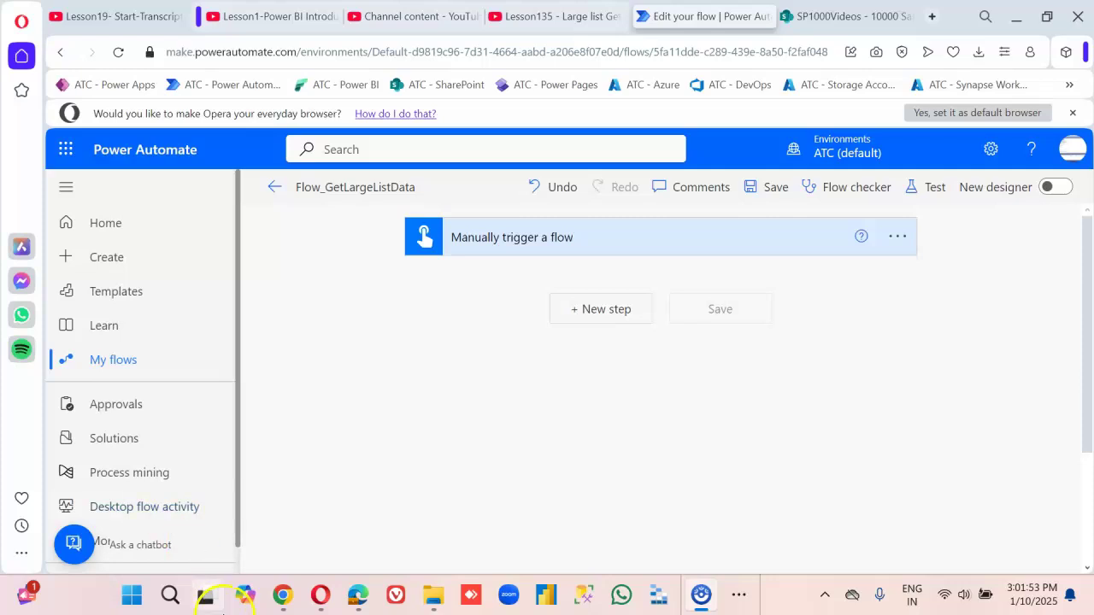
Add a new step below the manual trigger and search the operations for 'sharepoint'.
click(622, 313)
click(591, 356)
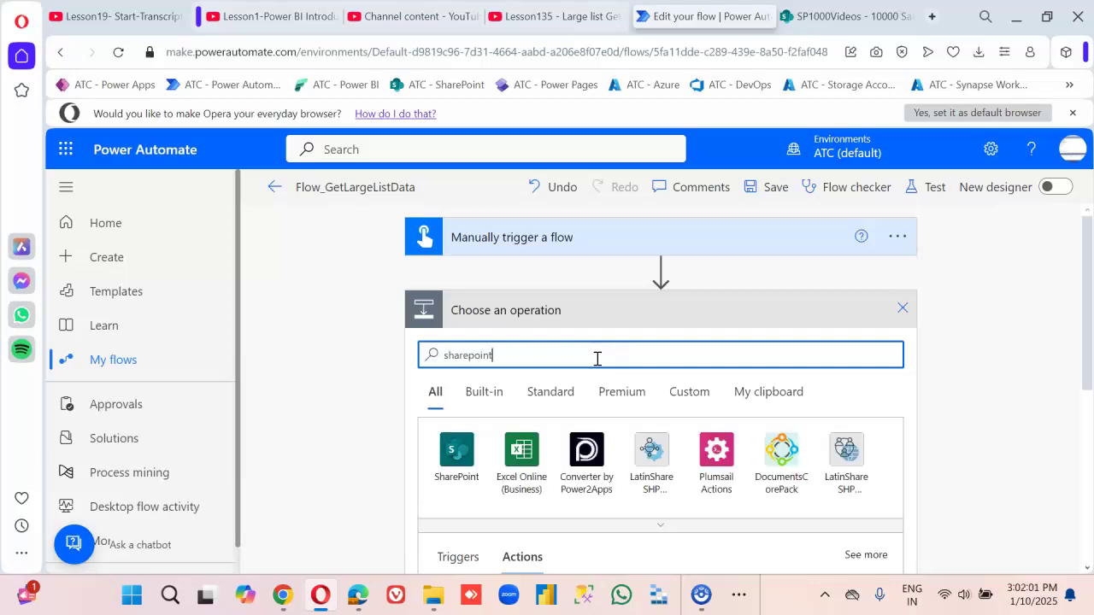
scroll(562, 457, down, 2)
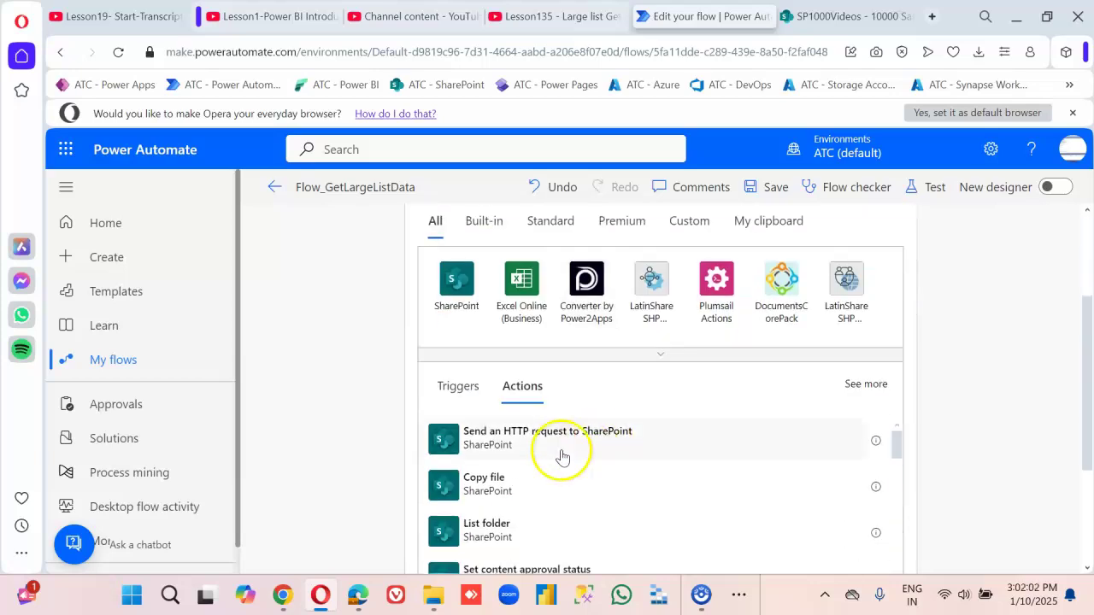
scroll(499, 487, down, 2)
Add a SharePoint Get items action using site SP1000Videos and list 10000 Sales Records.
click(496, 499)
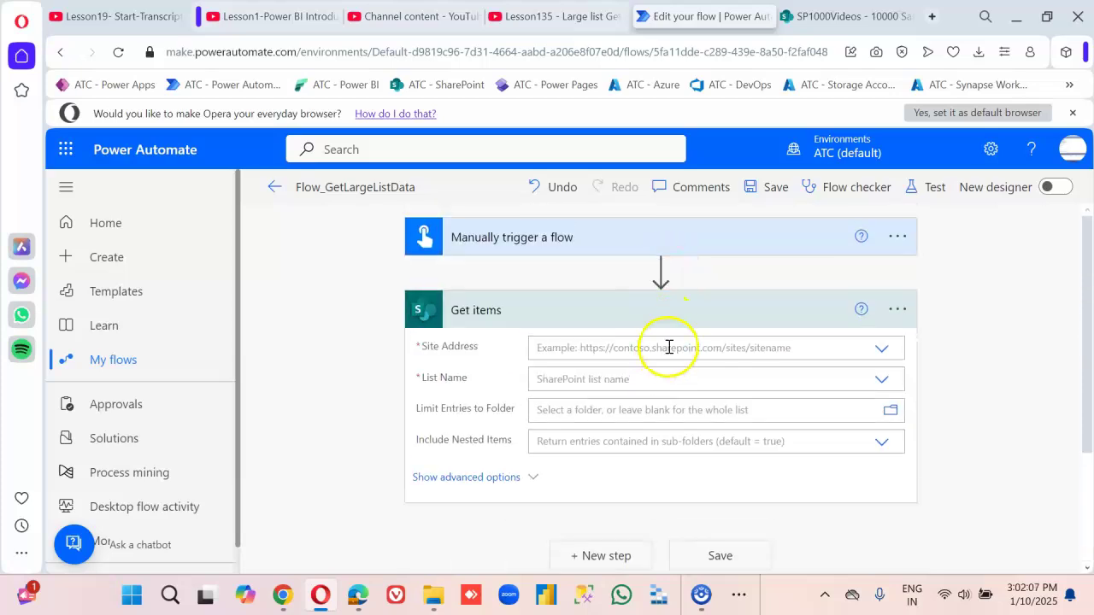
click(666, 349)
scroll(647, 409, down, 1)
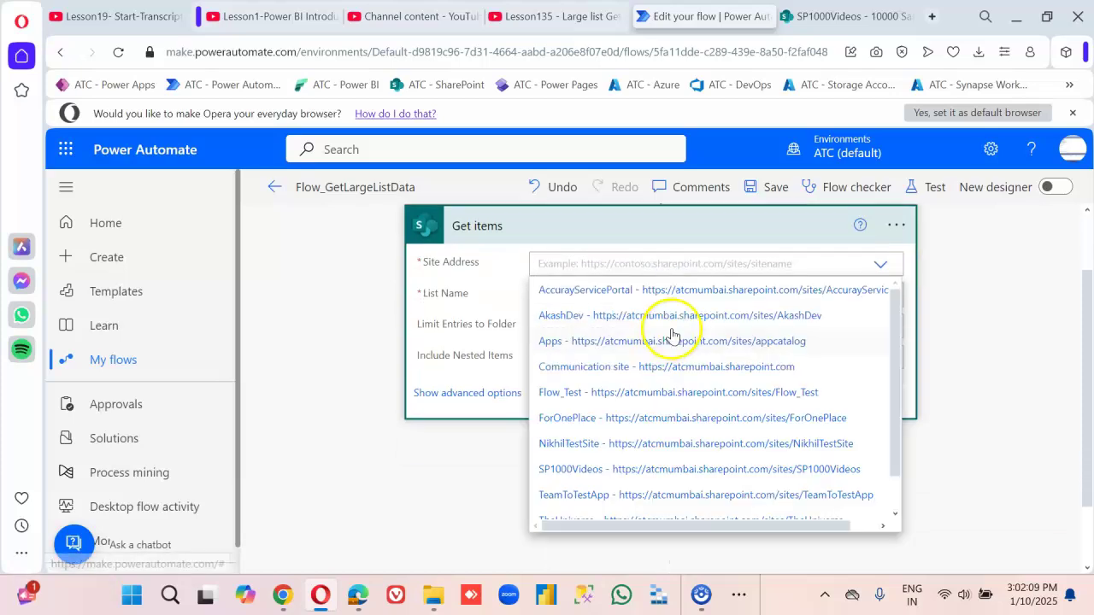
click(592, 476)
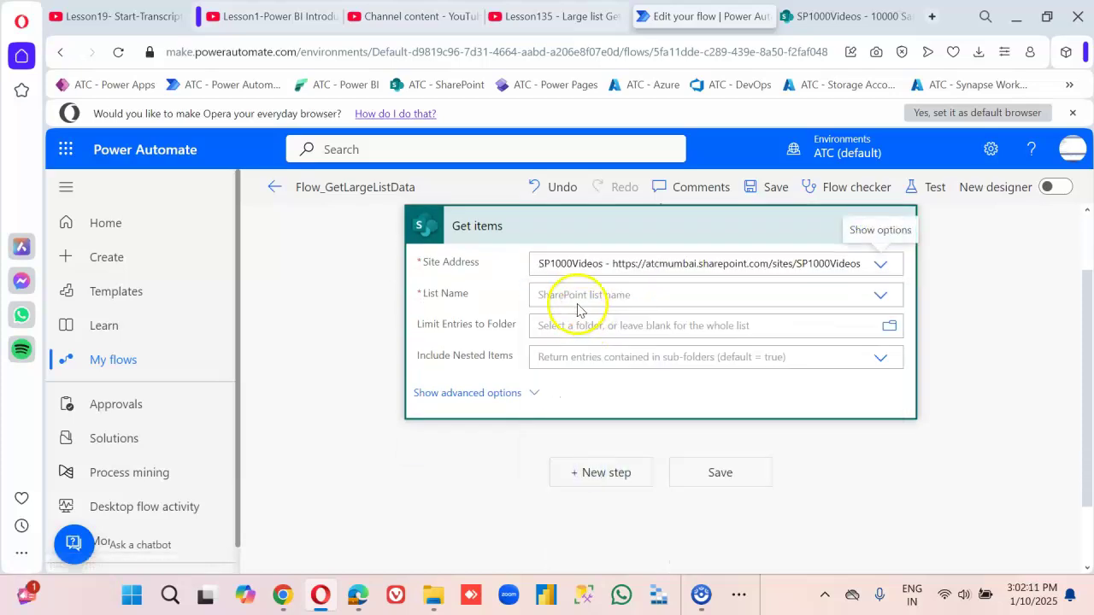
click(575, 295)
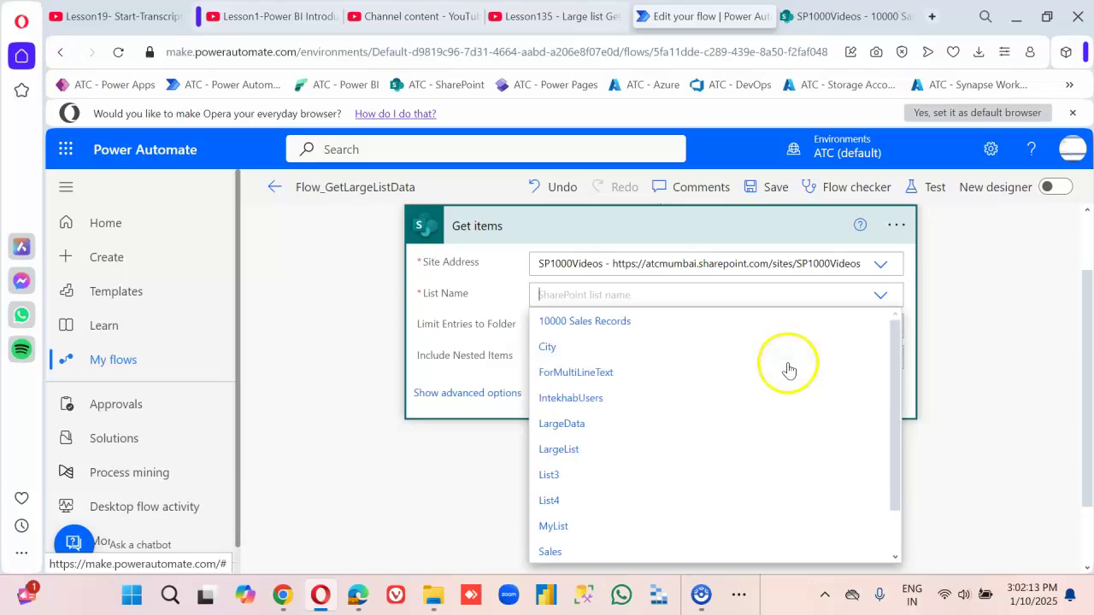
click(593, 323)
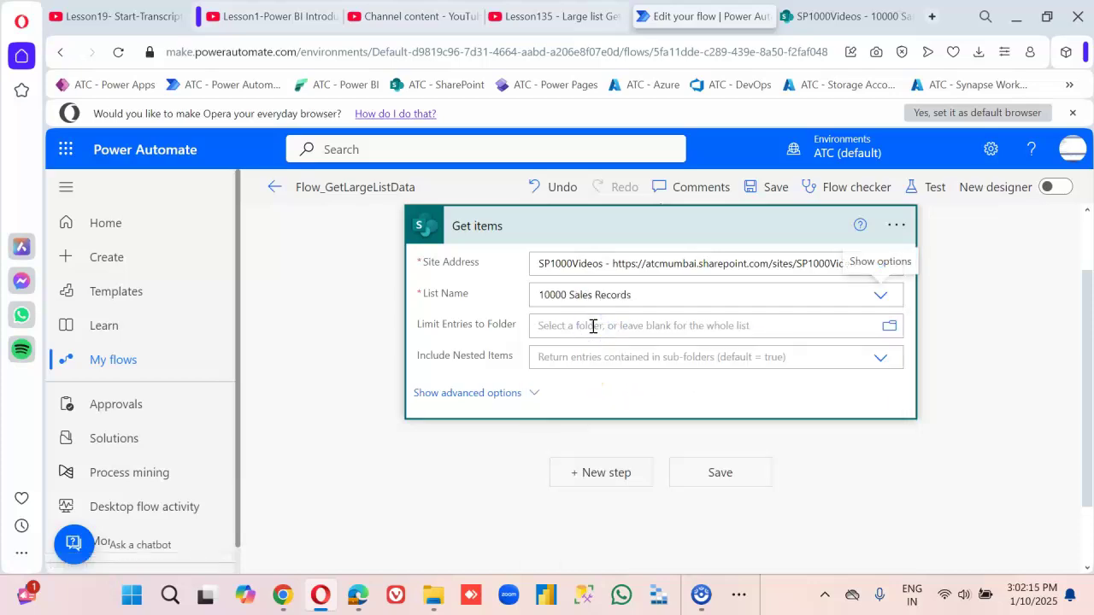
Save and manually test-run Flow_GetLargeListData, view the successful run, then reopen the editor.
click(933, 190)
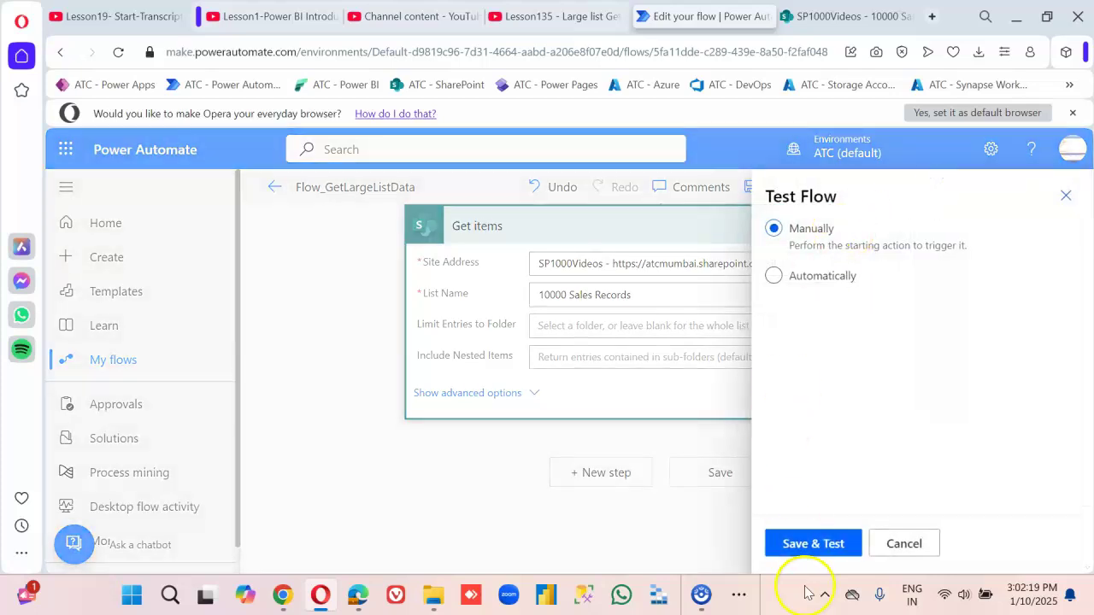
click(810, 547)
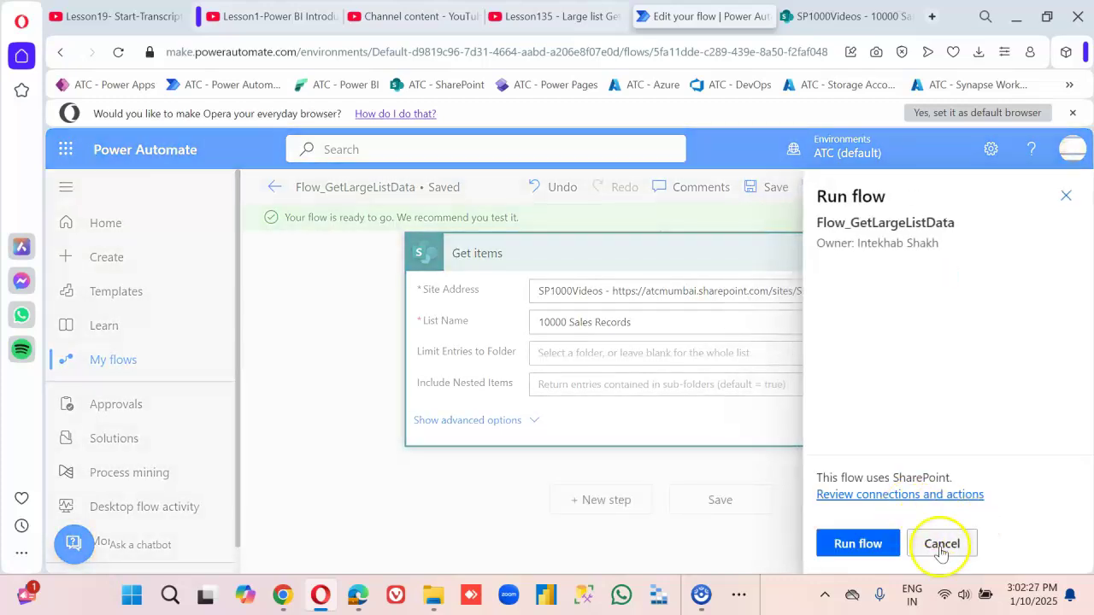
click(941, 545)
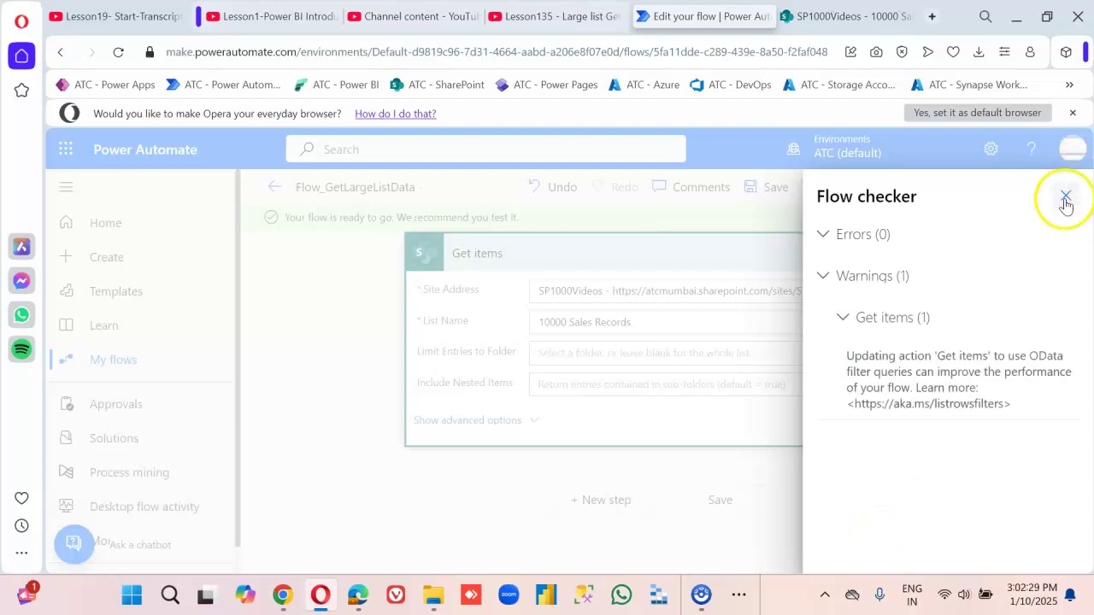
click(1064, 196)
click(851, 542)
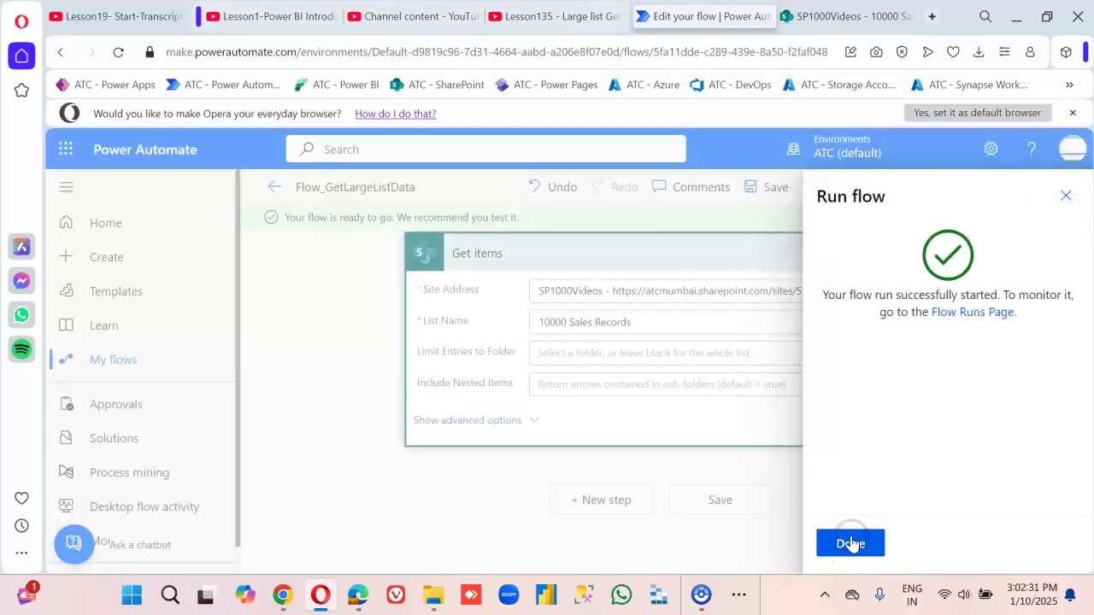
click(852, 541)
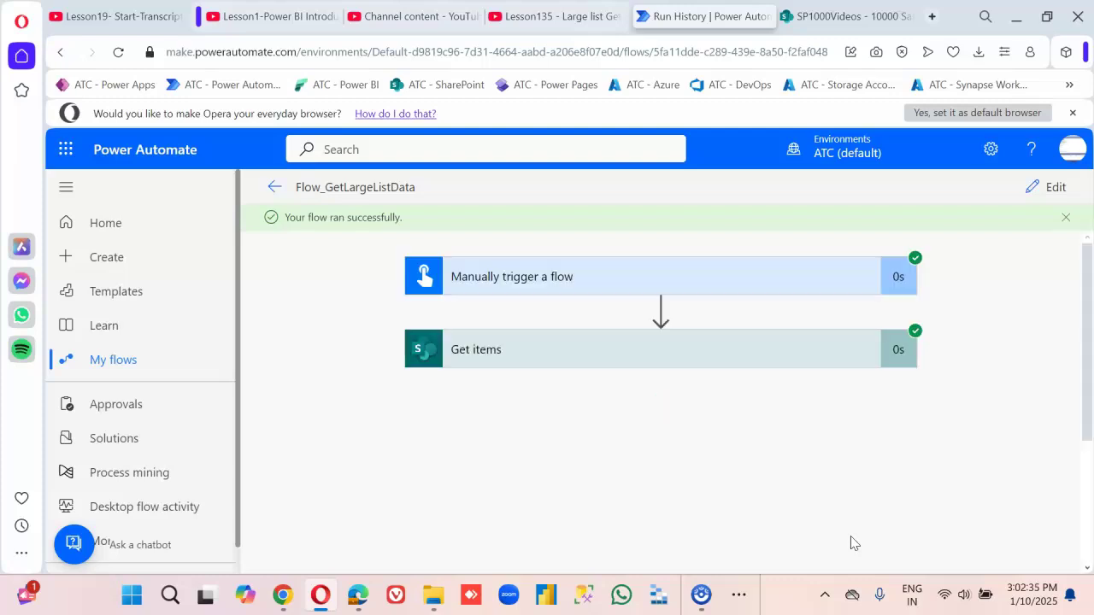
click(1058, 188)
Add a Compose data operation step after Get items.
scroll(600, 450, down, 2)
click(606, 393)
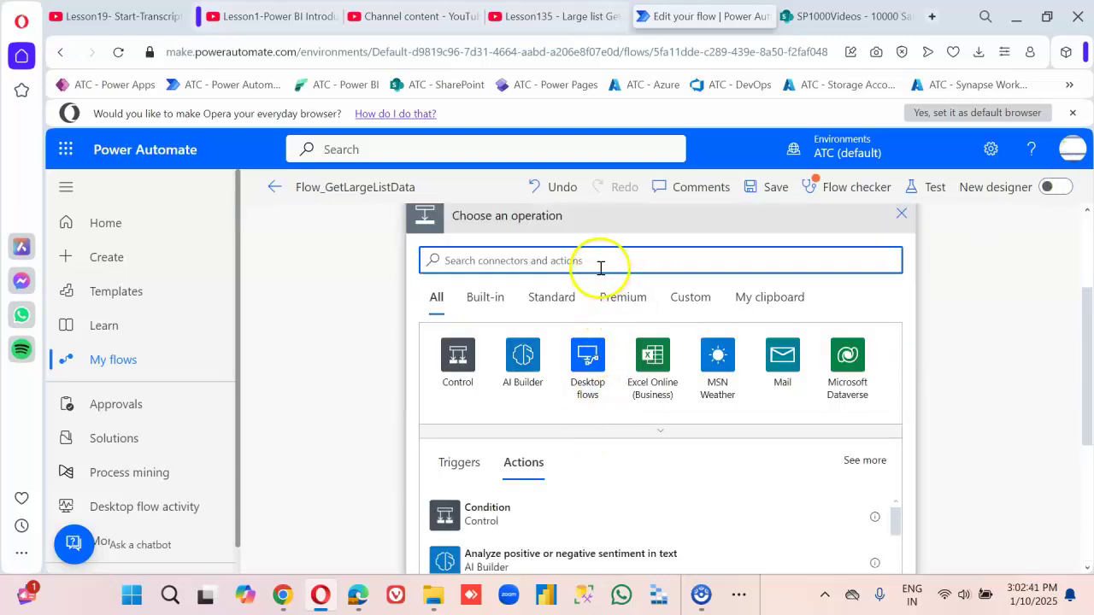
text(compose)
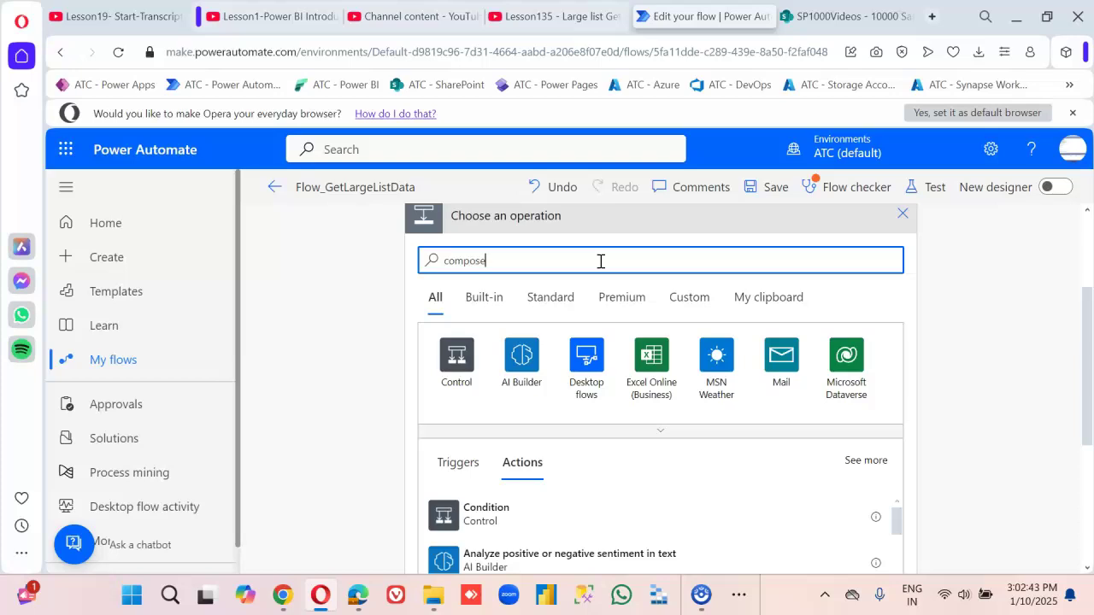
scroll(509, 380, down, 3)
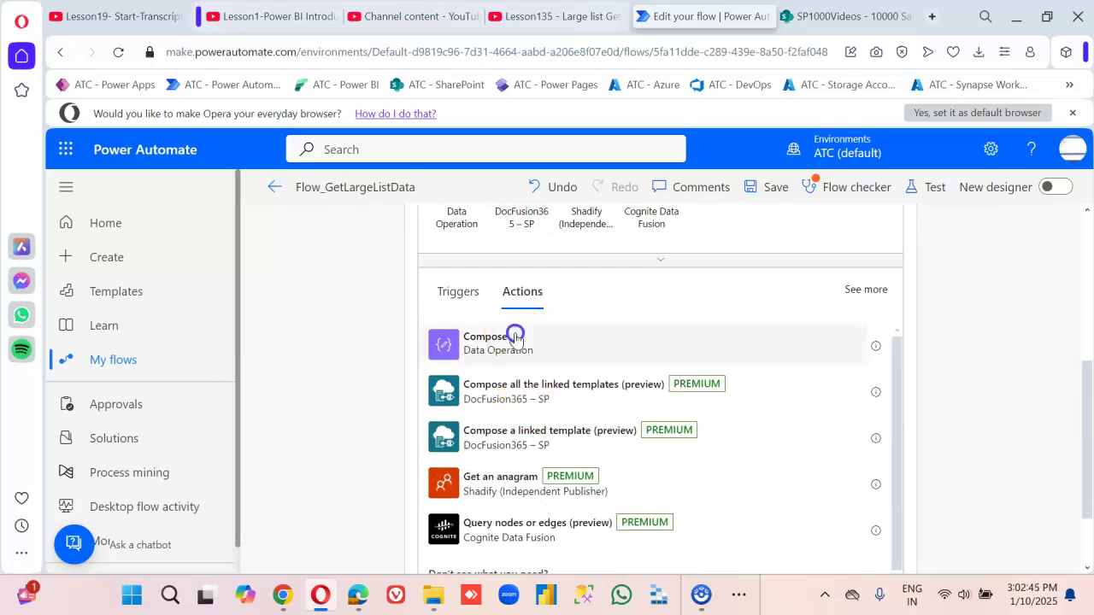
click(516, 338)
scroll(576, 347, up, 2)
Set the Compose inputs to the expression length() over the Get items value list.
click(590, 423)
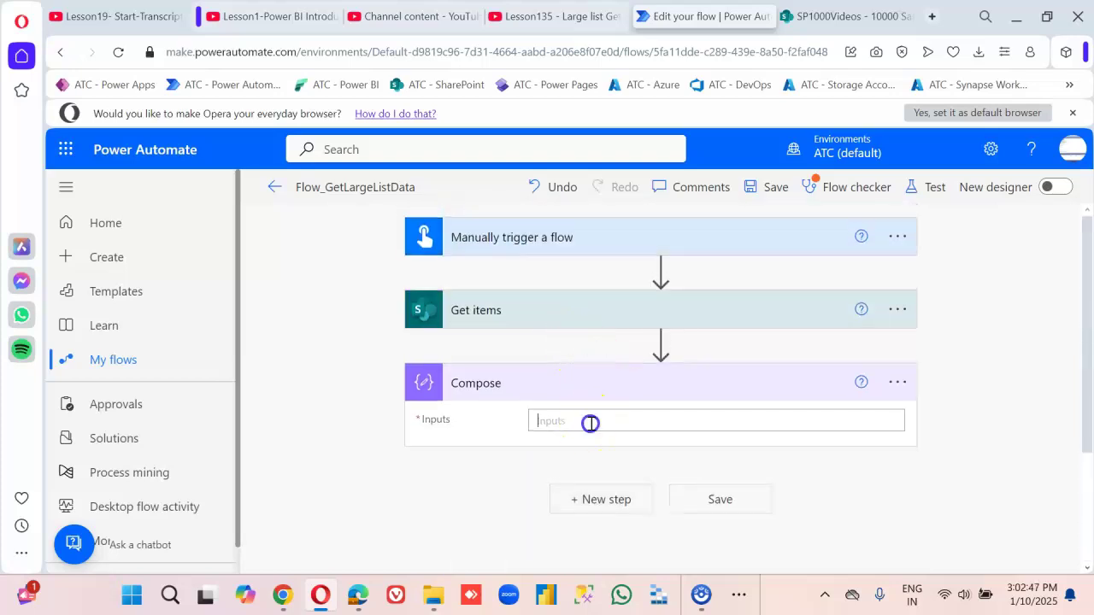
click(925, 507)
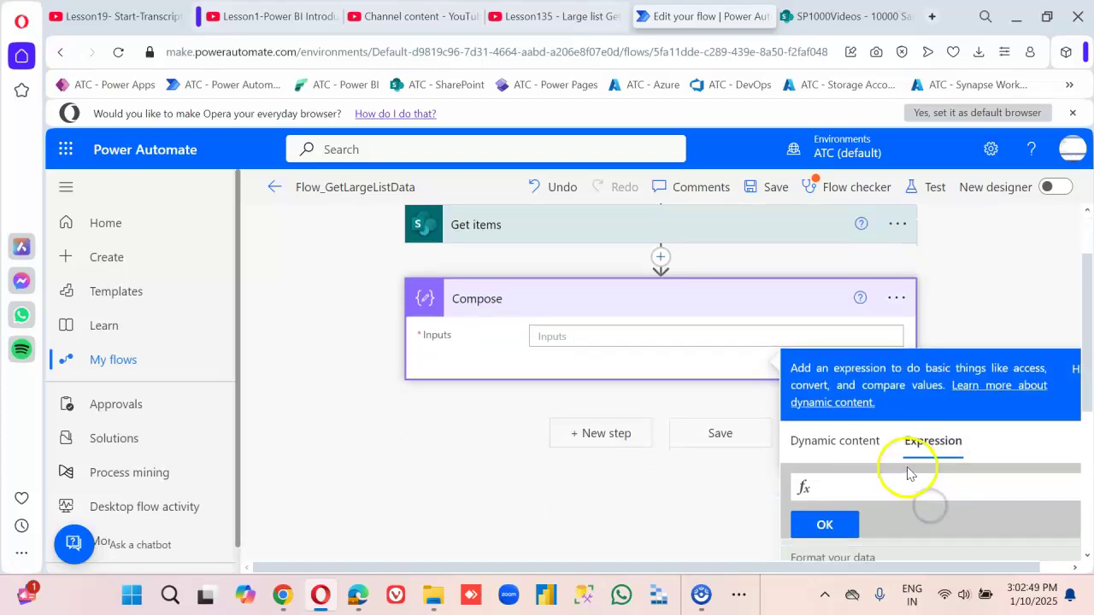
text(len)
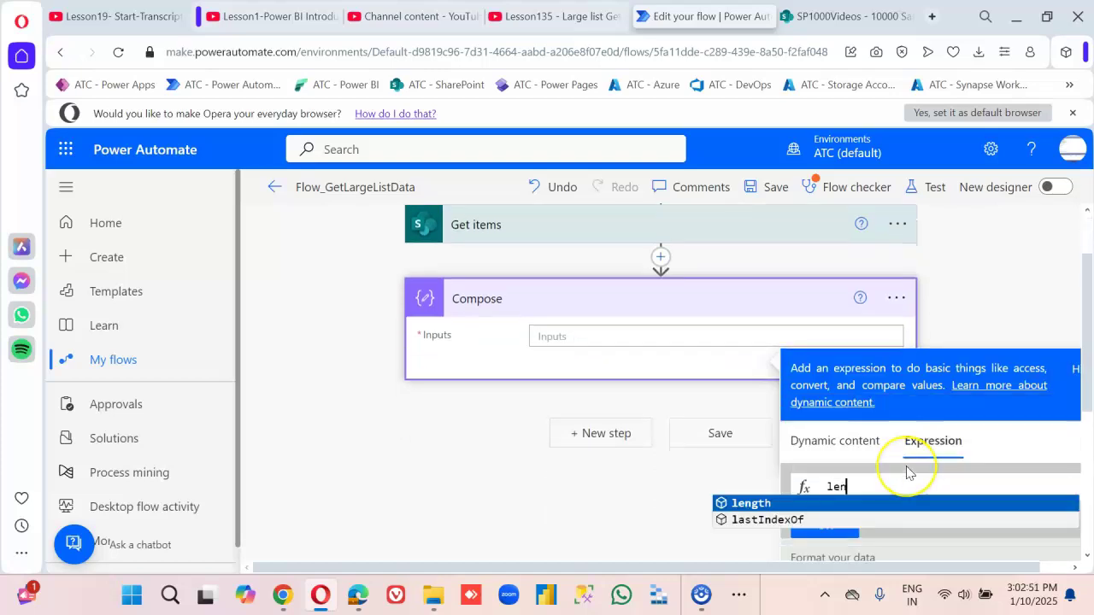
text(gth()
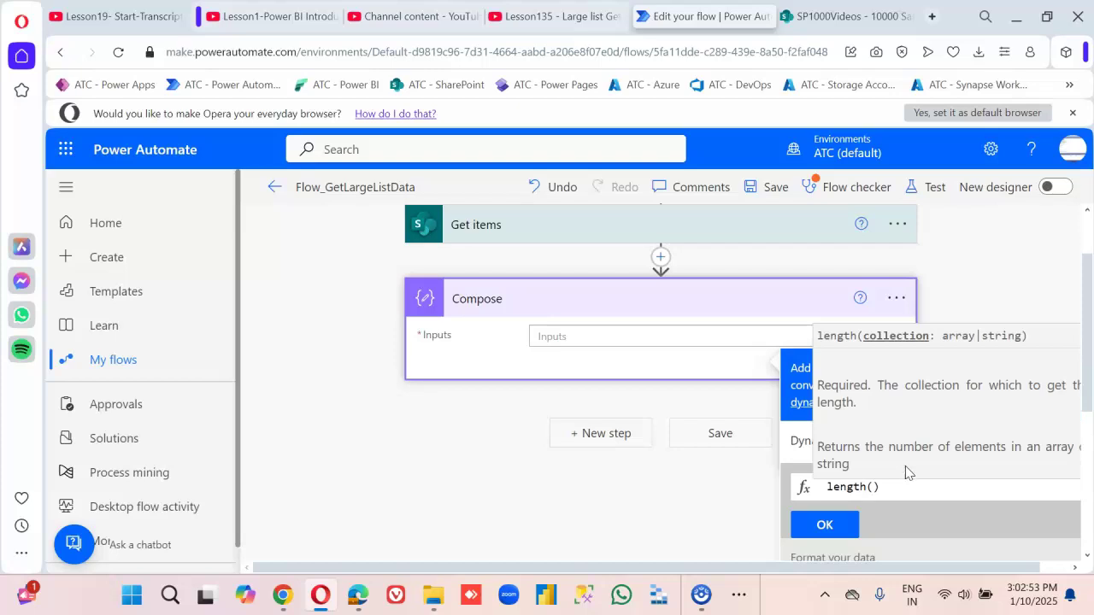
click(803, 450)
scroll(850, 474, down, 3)
click(835, 434)
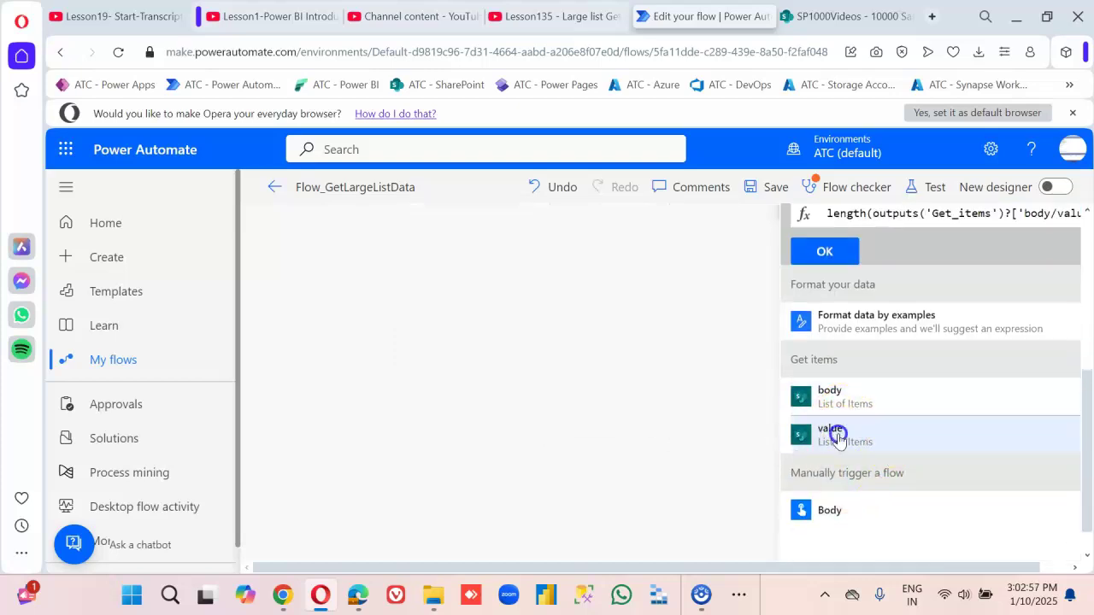
scroll(834, 439, up, 5)
click(824, 419)
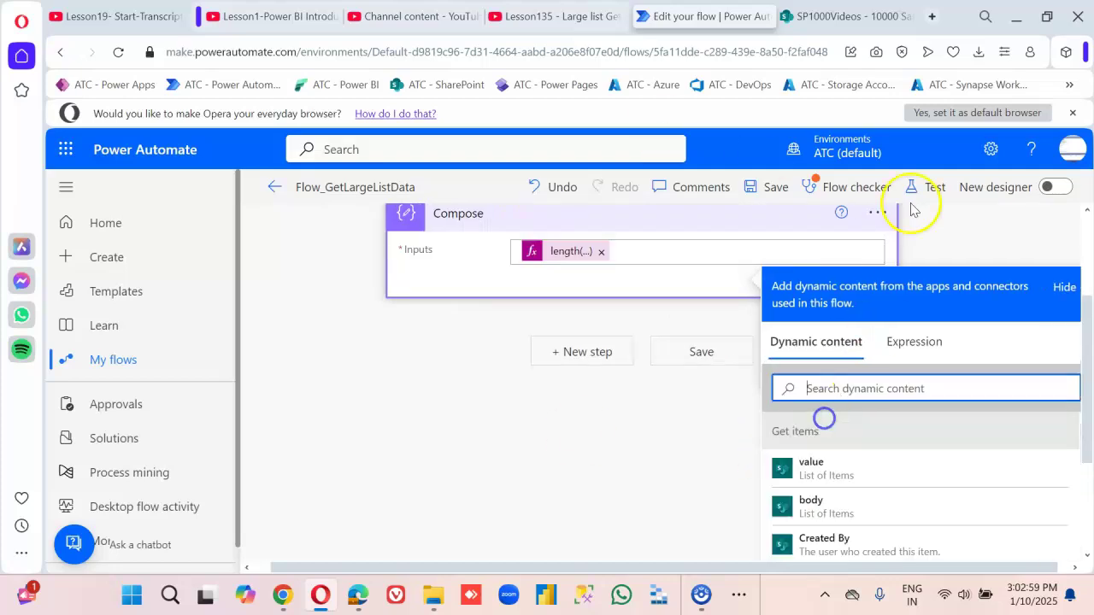
Save and manually test-run the updated flow.
click(931, 187)
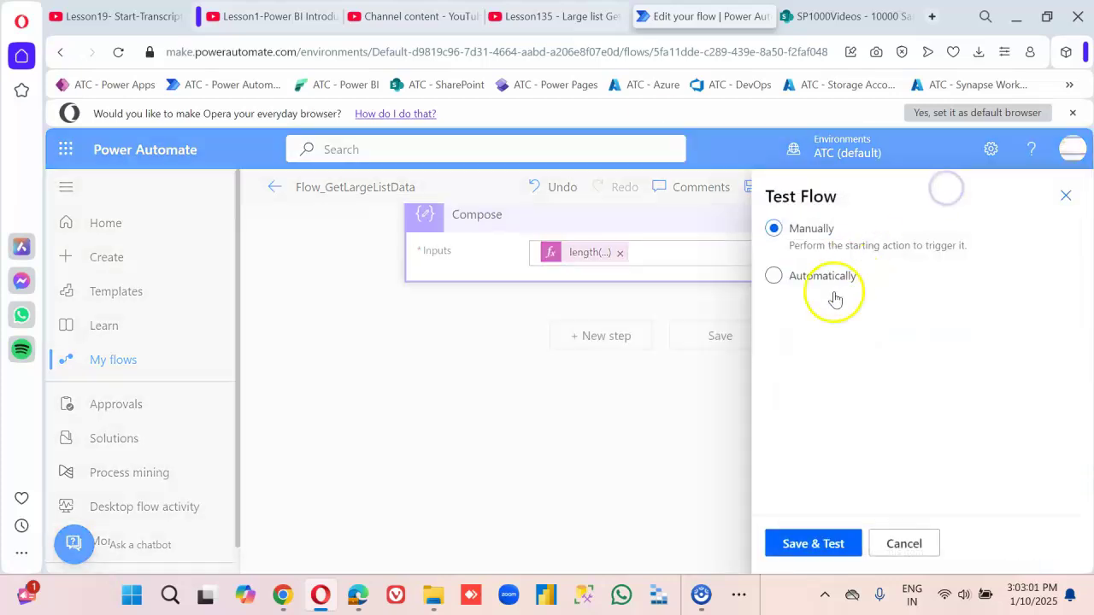
click(794, 536)
click(816, 543)
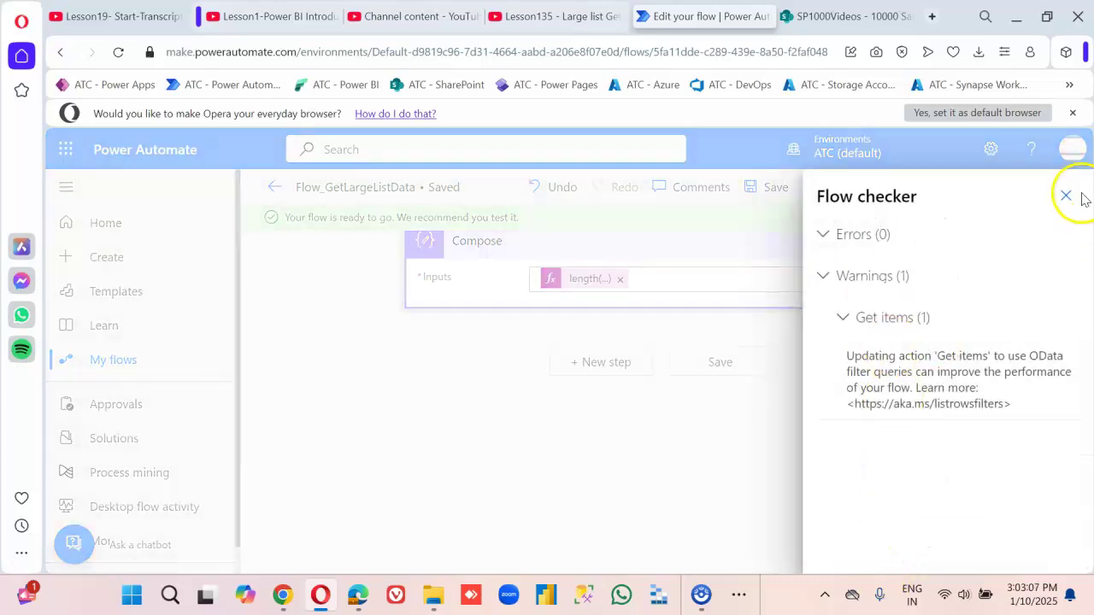
click(1066, 196)
click(852, 542)
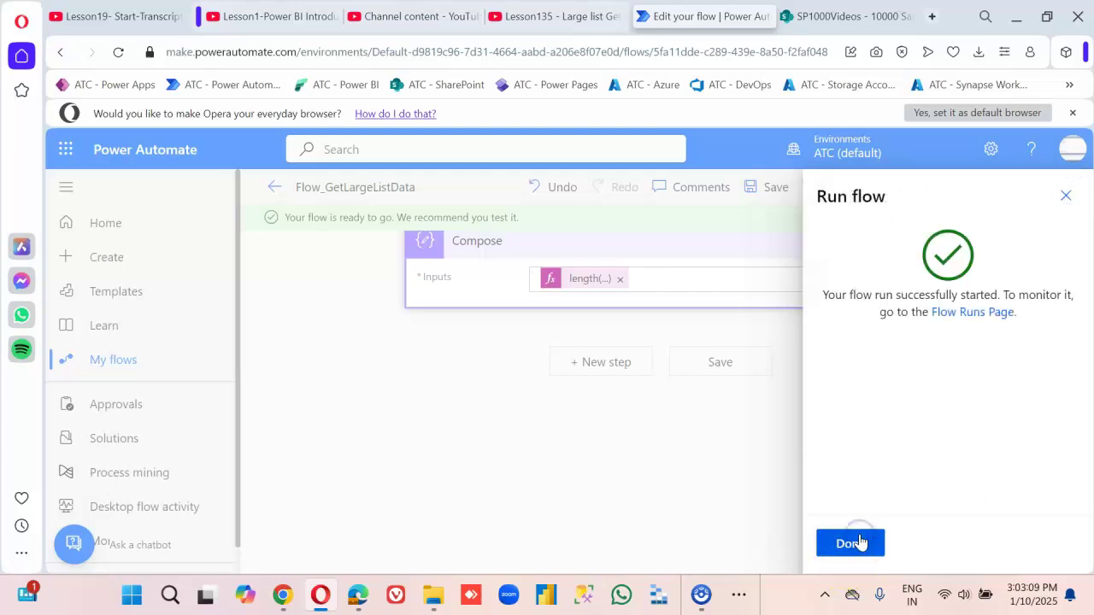
click(861, 541)
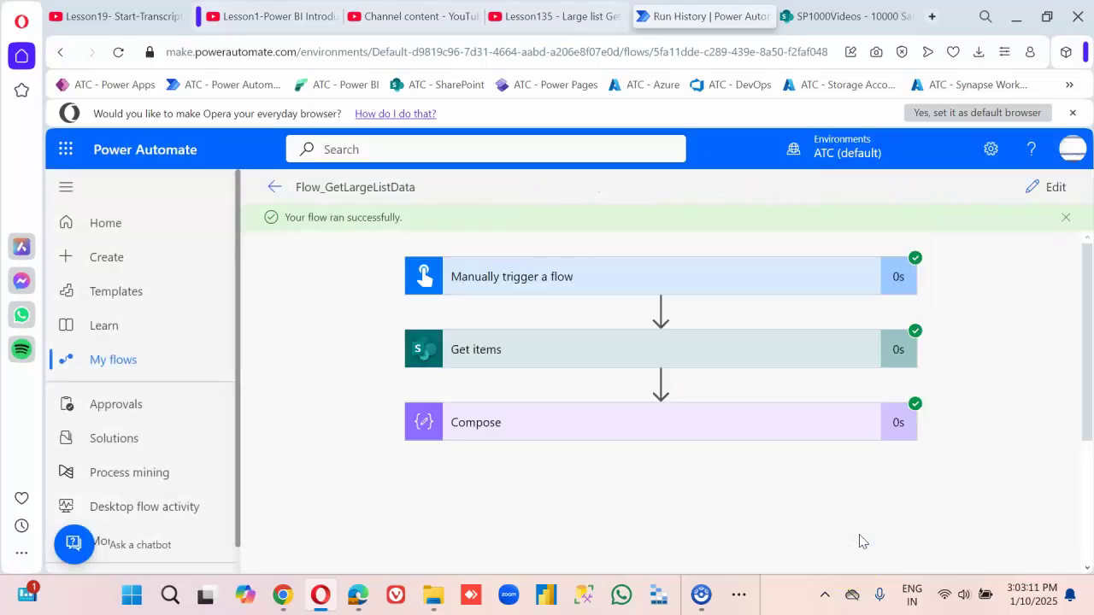
Confirm the Compose step returned 100 in run history, then reopen the editor.
click(795, 419)
scroll(791, 420, down, 1)
scroll(928, 311, up, 1)
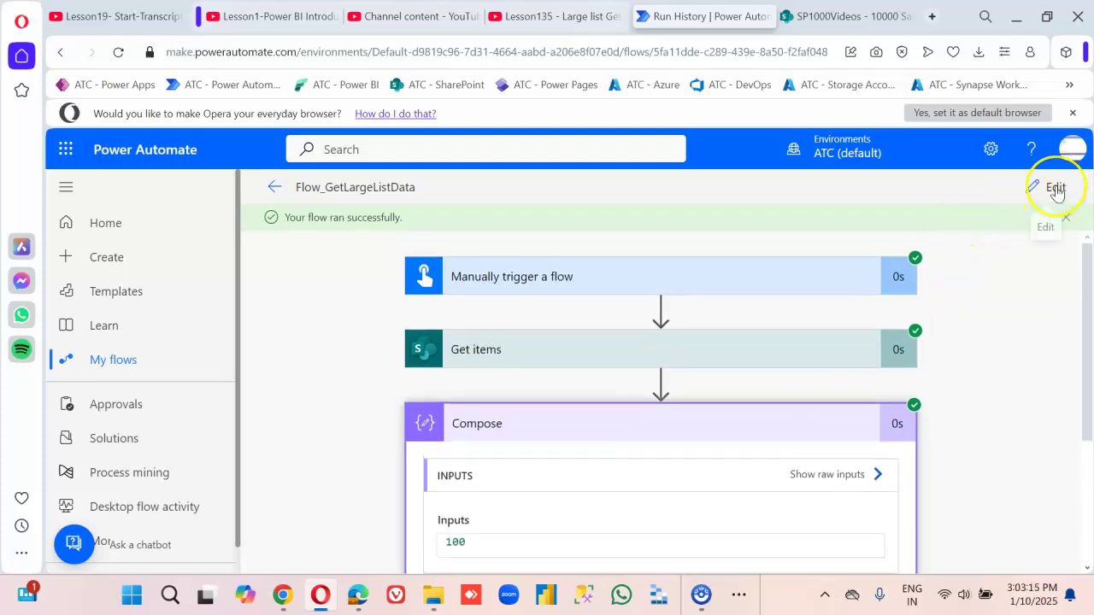
click(1056, 188)
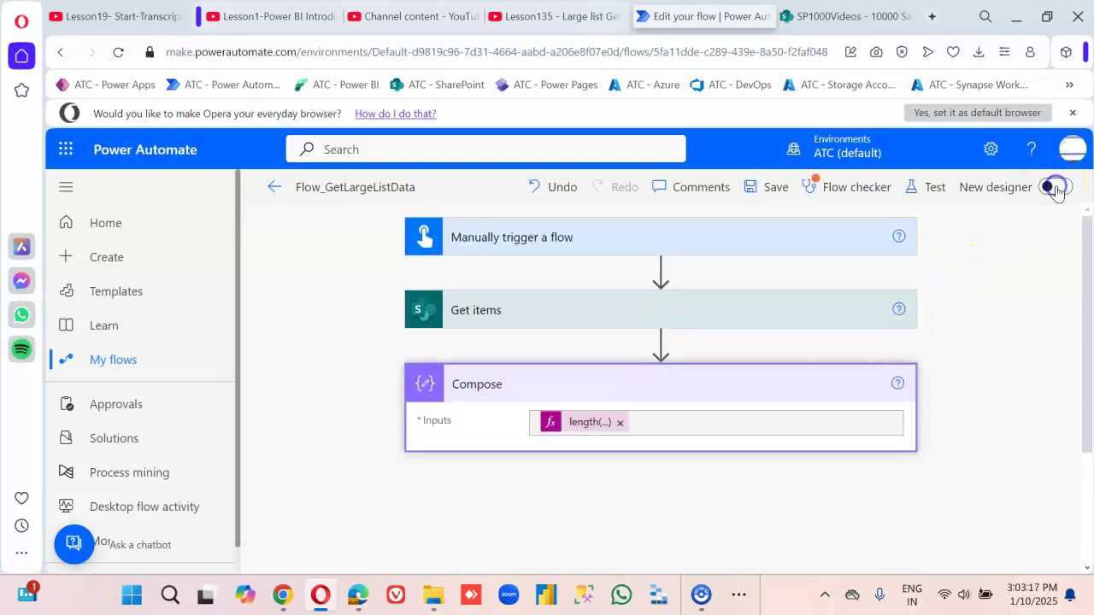
Expand the Get items advanced options and start entering 50000 as Top Count.
click(583, 323)
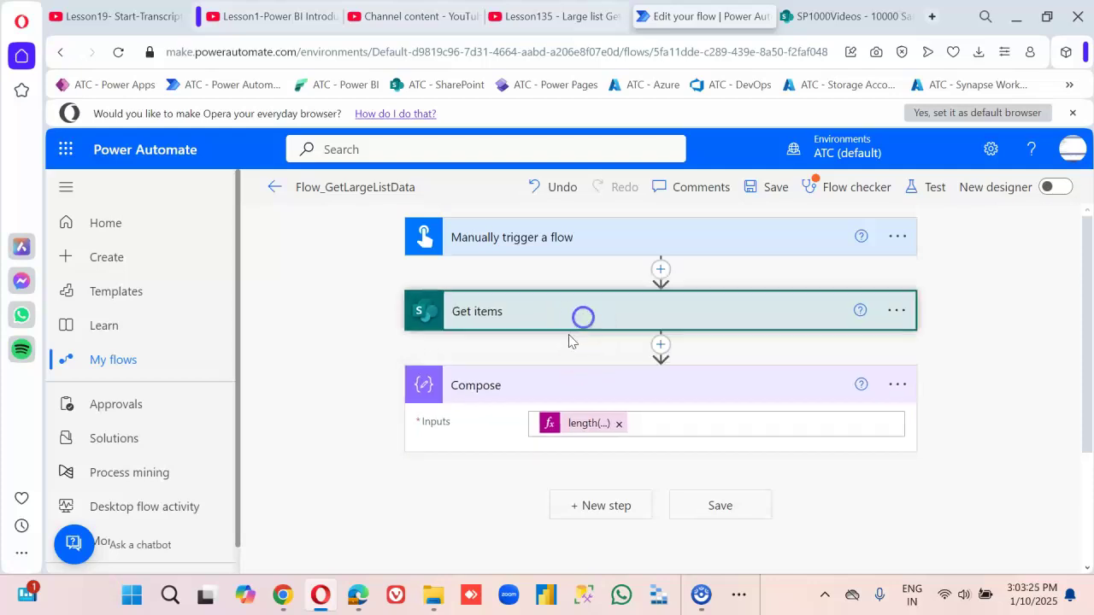
scroll(481, 359, down, 2)
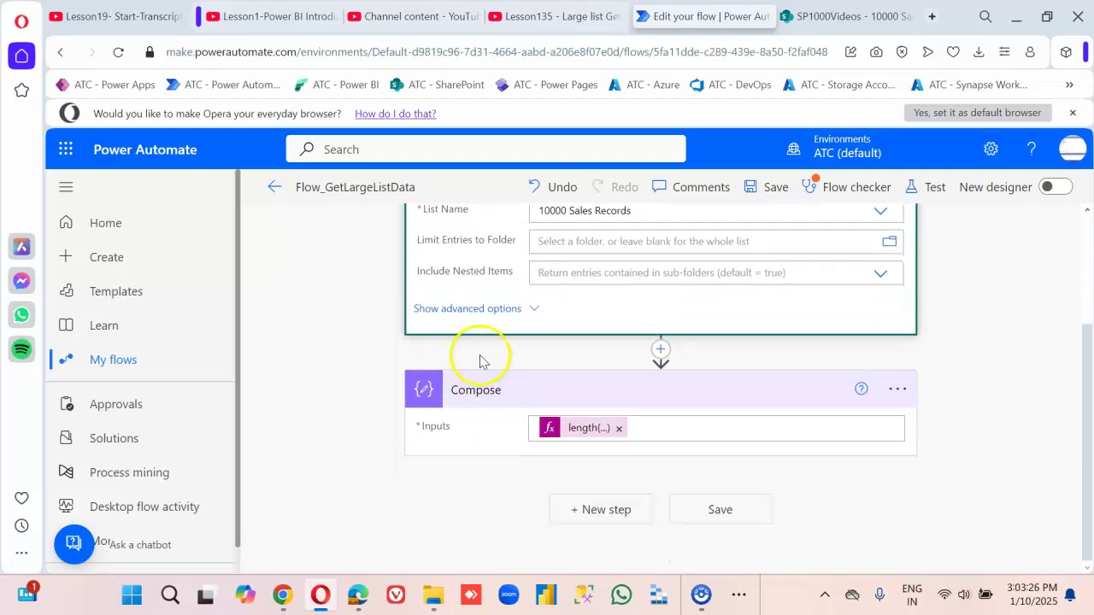
click(476, 311)
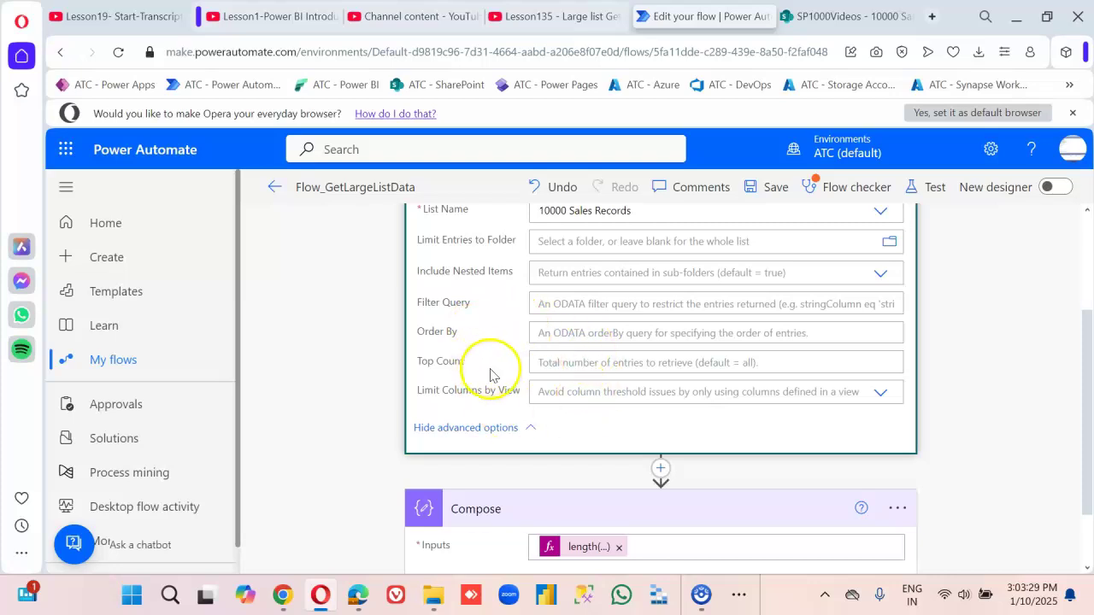
click(561, 362)
text(5000)
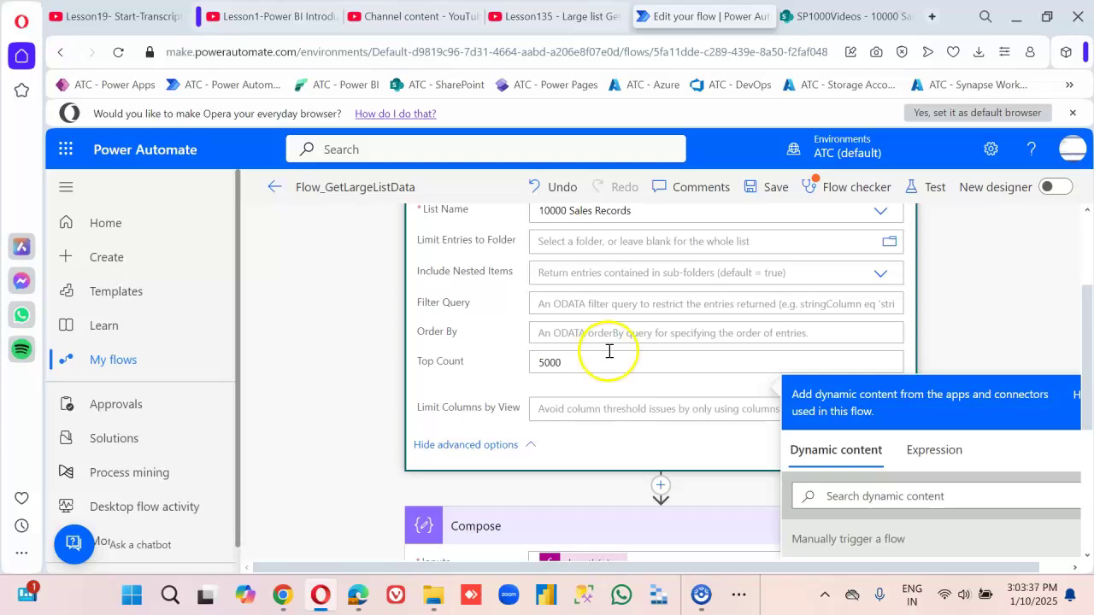
scroll(609, 351, up, 2)
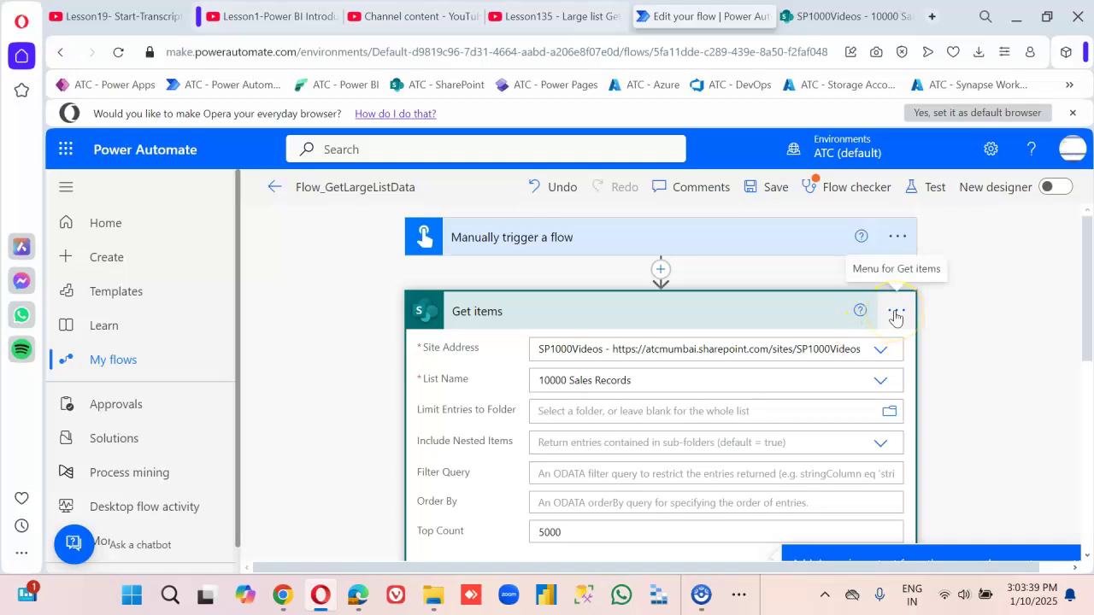
scroll(894, 317, down, 2)
Finish the 50000 Top Count entry, then save and test-run the flow.
text(0)
click(931, 188)
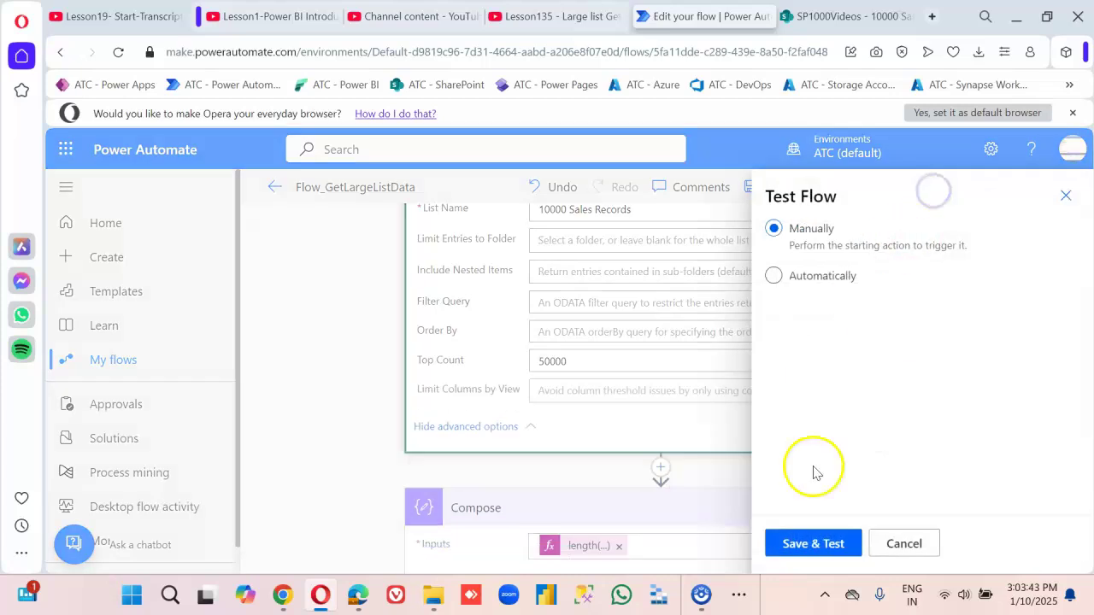
click(807, 543)
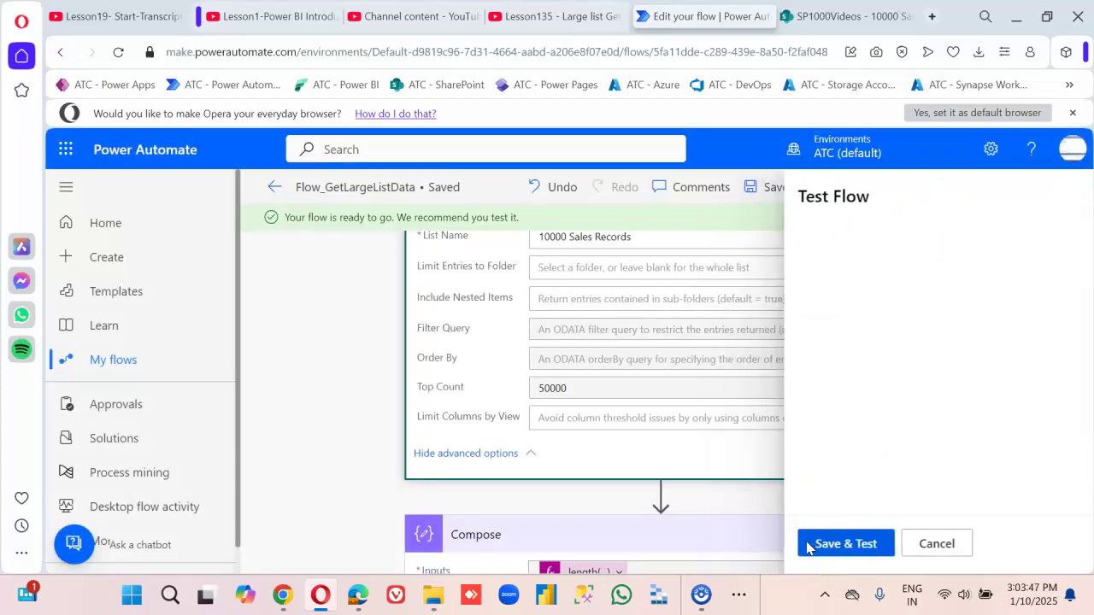
click(822, 543)
click(842, 547)
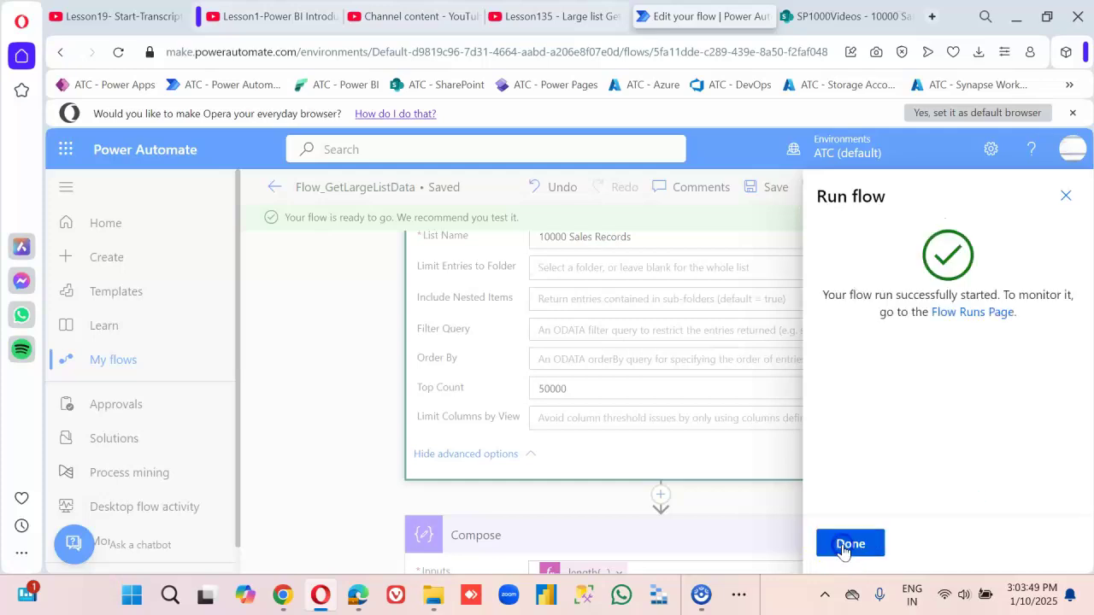
click(849, 544)
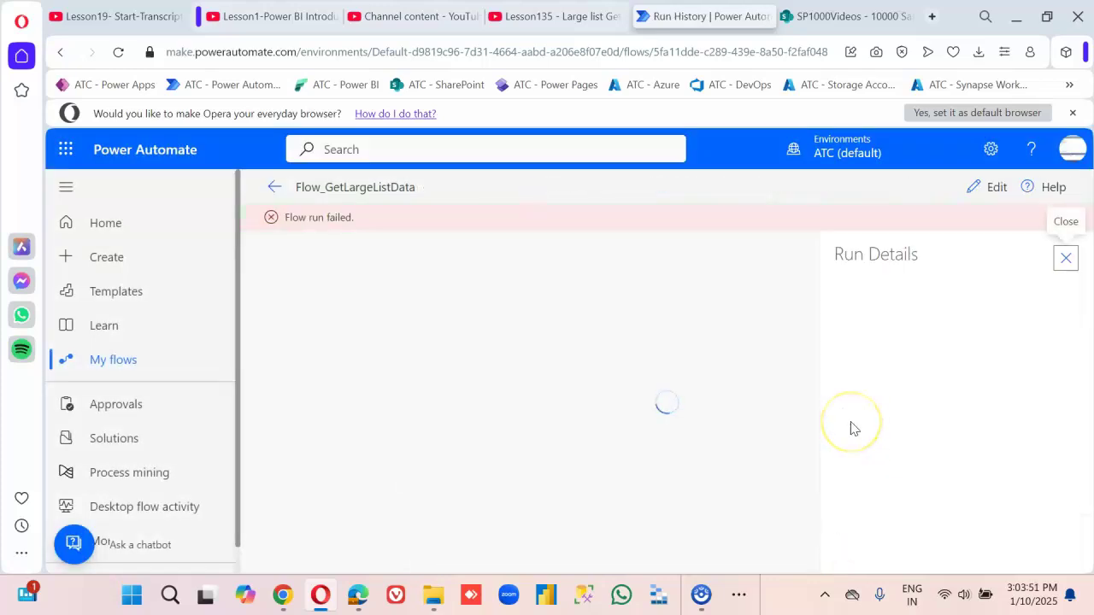
Highlight the Get items list view threshold error, then return to the editor.
click(904, 415)
drag(904, 415, 841, 398)
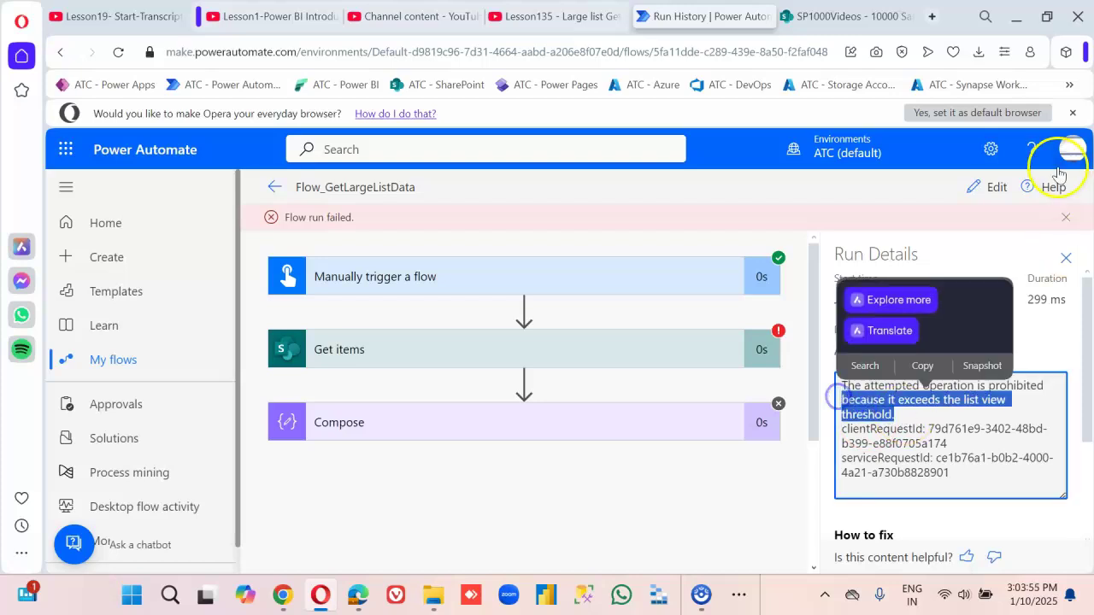
click(992, 186)
scroll(659, 470, down, 1)
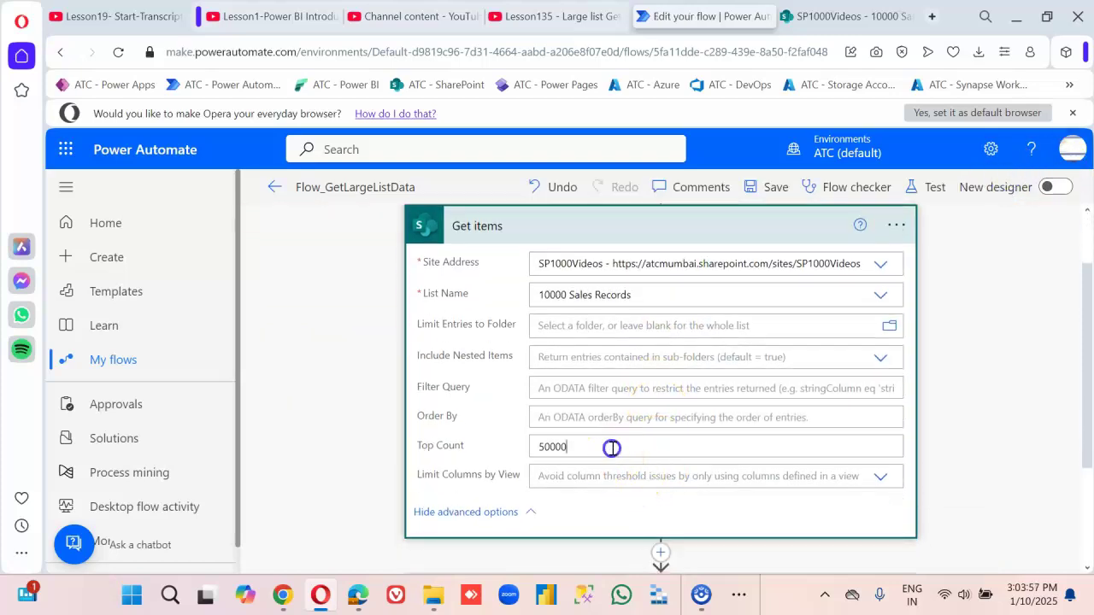
Change the Get items Top Count to 5000.
click(613, 447)
scroll(674, 406, up, 1)
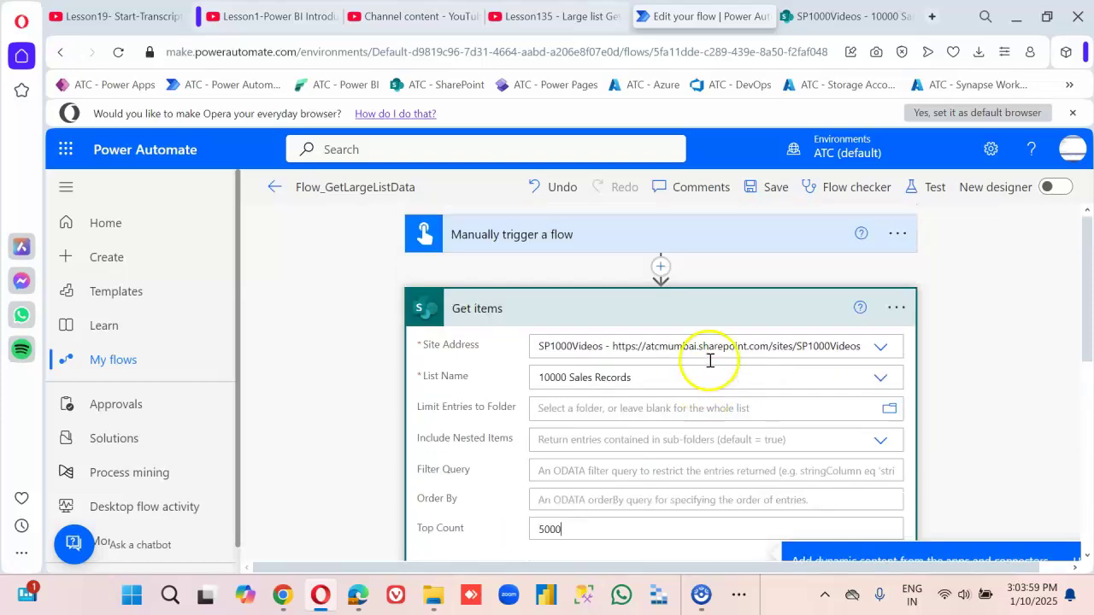
click(896, 309)
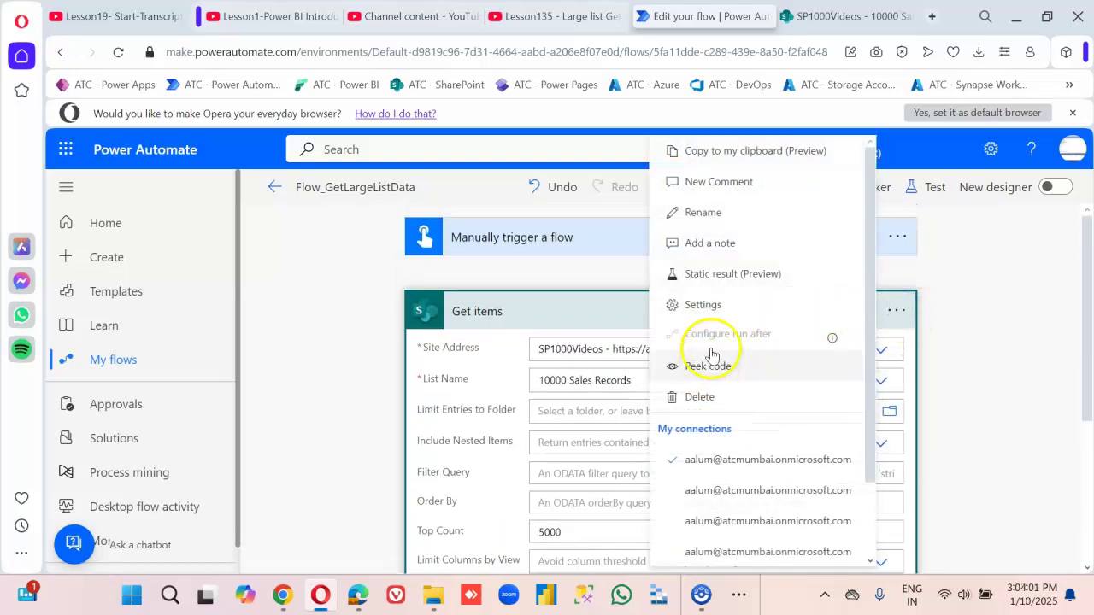
click(971, 283)
Save and test-run the flow and watch it succeed.
click(933, 188)
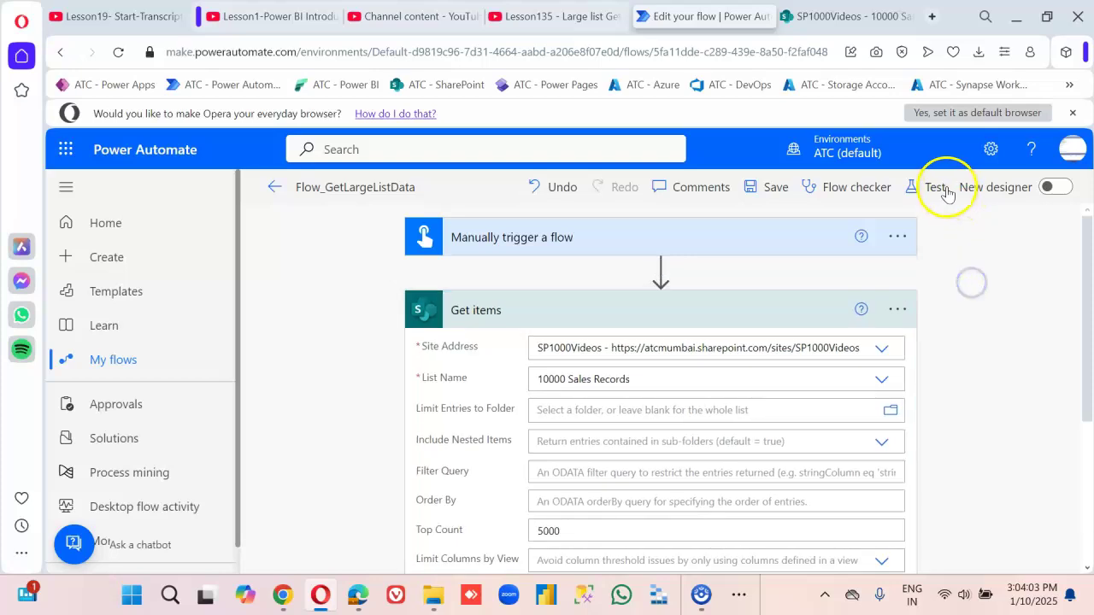
click(813, 543)
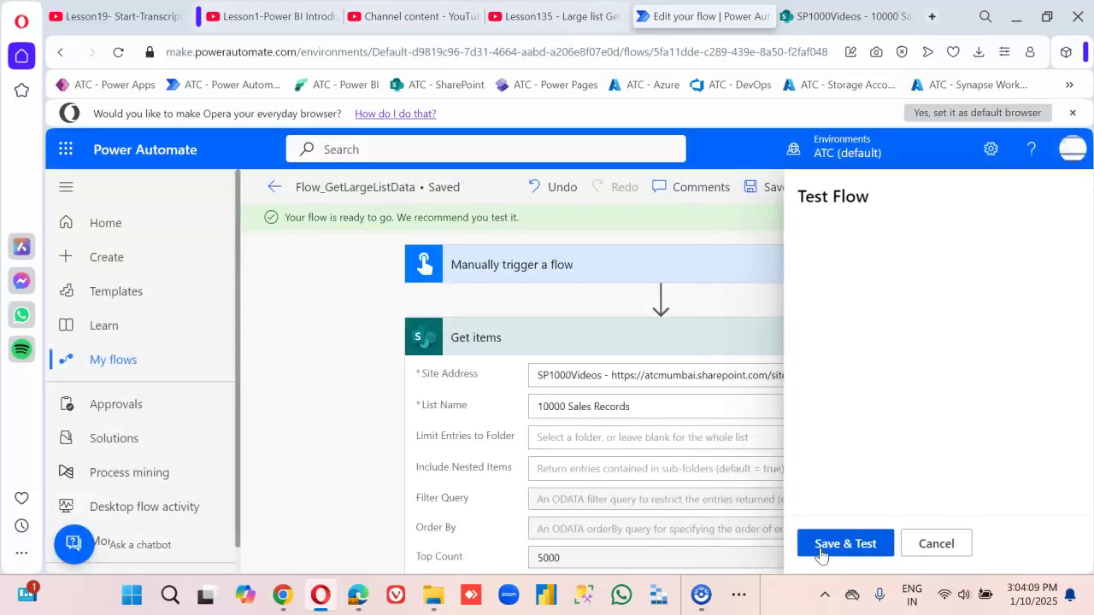
click(822, 547)
click(844, 544)
click(855, 538)
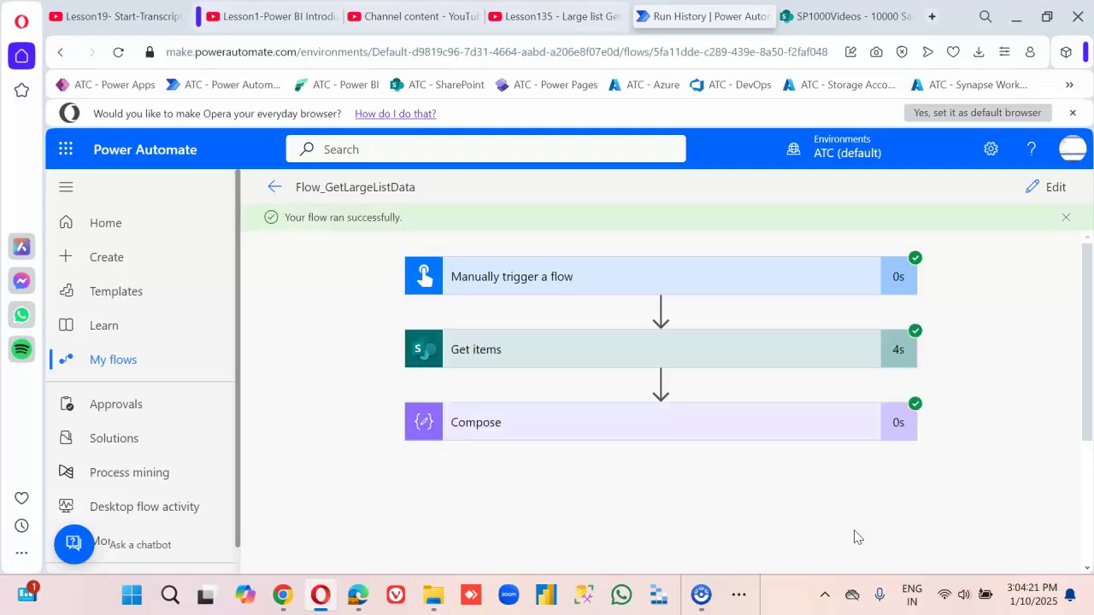
Check that the Compose output shows 5000 in run history, then reopen the flow editor.
click(752, 429)
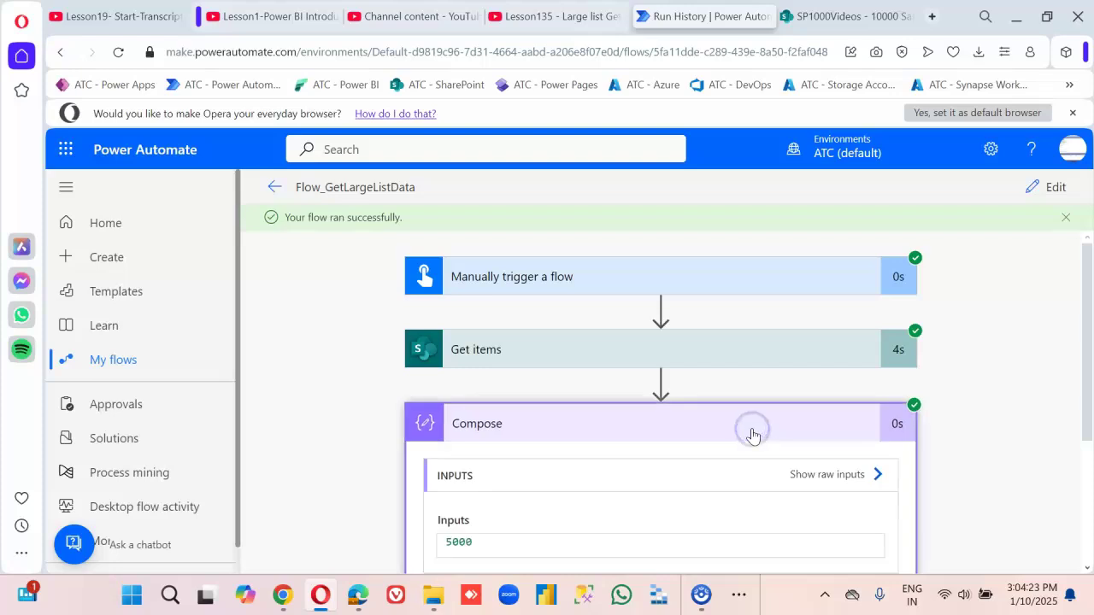
scroll(752, 432, down, 2)
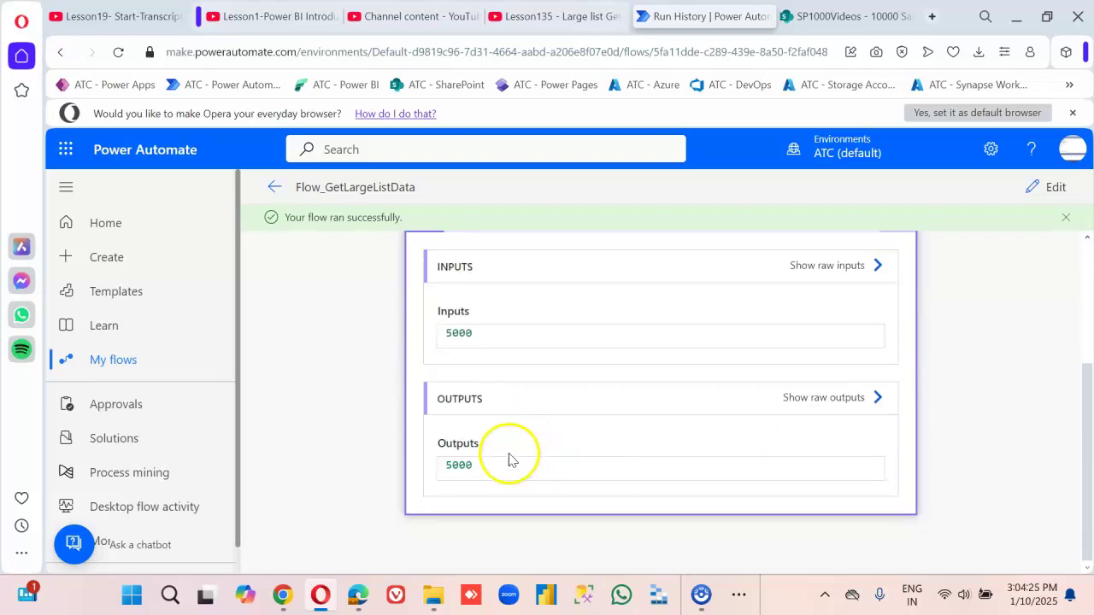
drag(508, 462, 359, 460)
scroll(839, 462, up, 3)
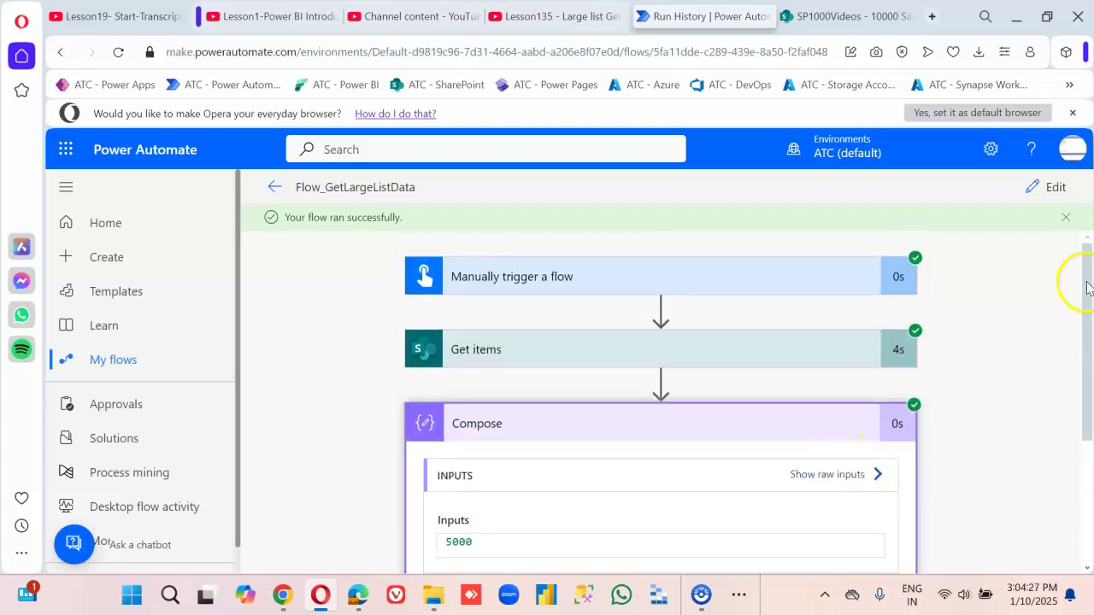
click(1050, 190)
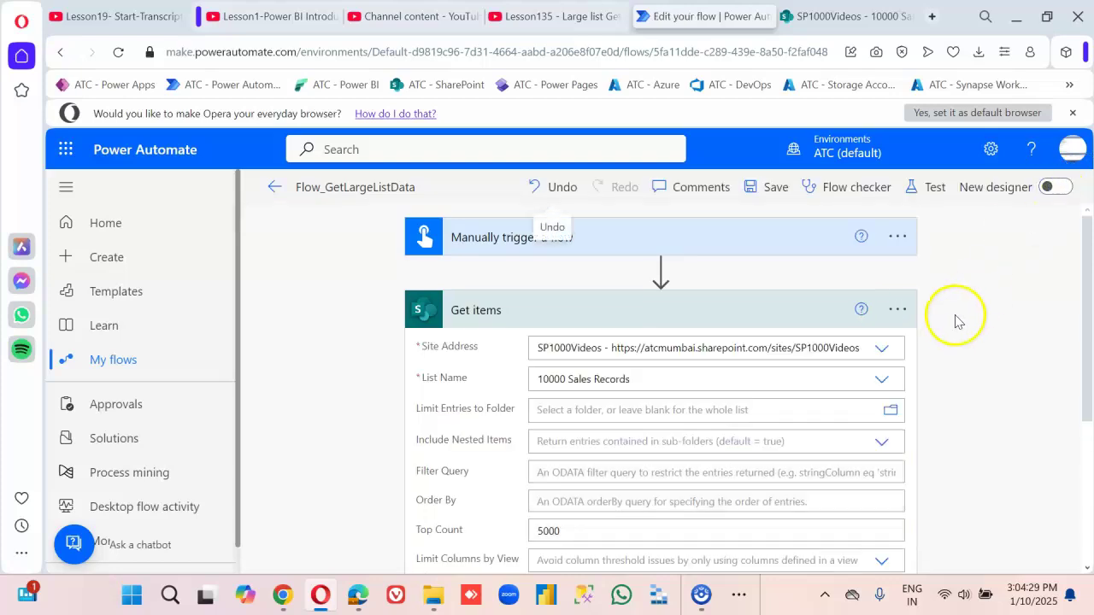
scroll(911, 453, down, 3)
scroll(911, 454, up, 3)
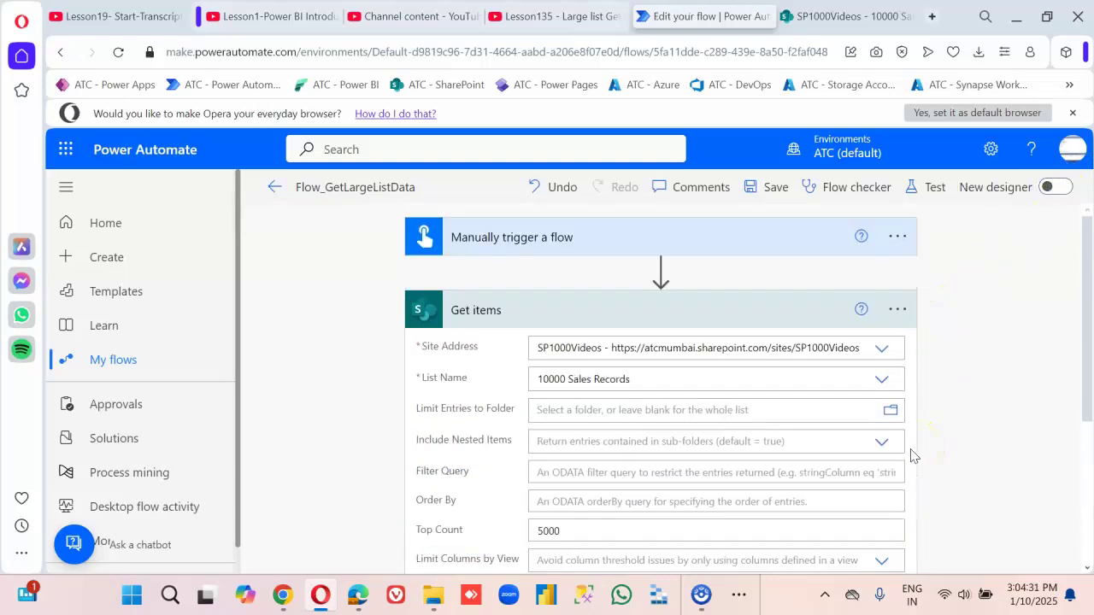
In Get items settings, switch Pagination on with Threshold 100000 and confirm.
click(886, 311)
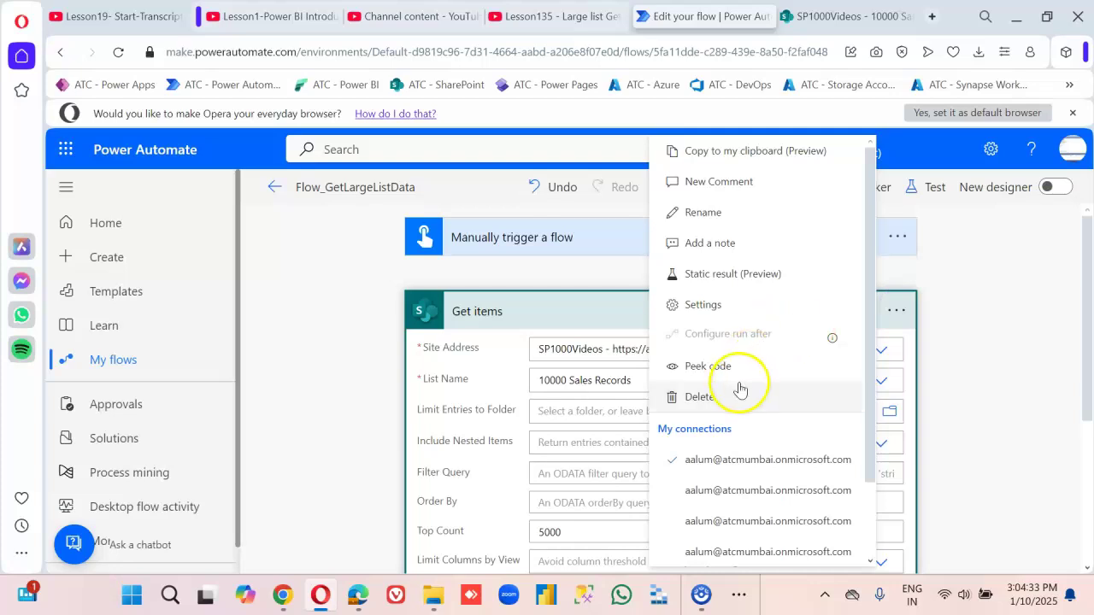
click(702, 304)
click(438, 428)
click(620, 459)
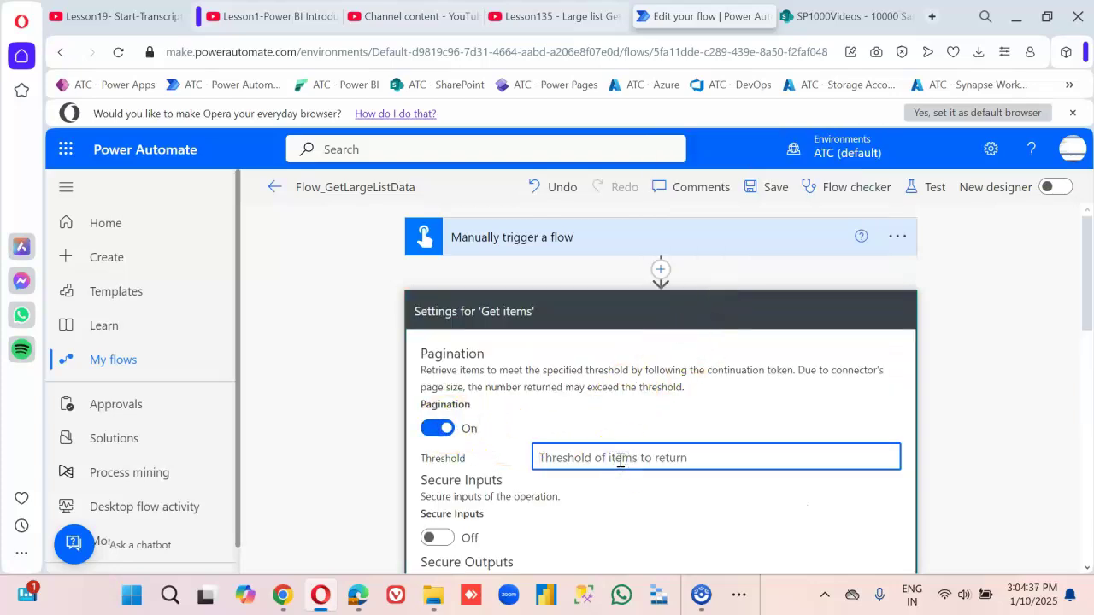
text(100000)
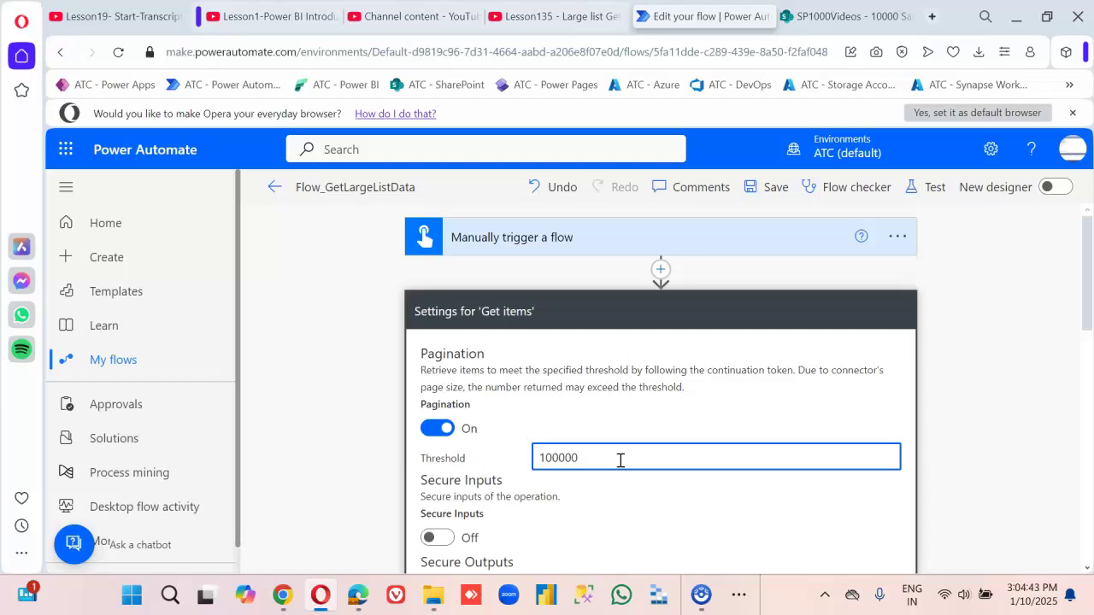
text(0)
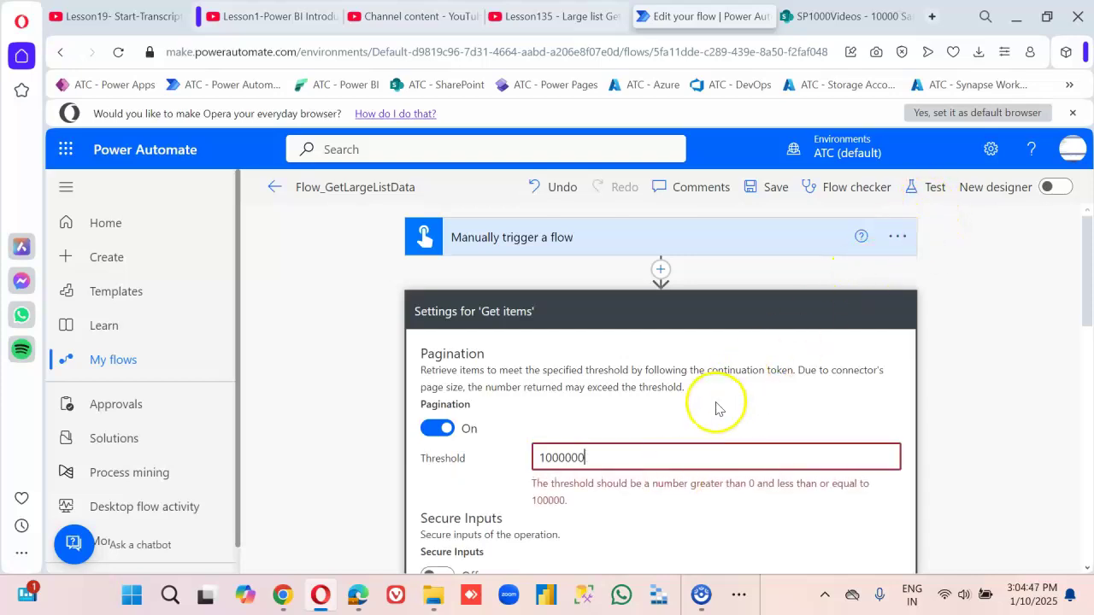
key(BackSpace)
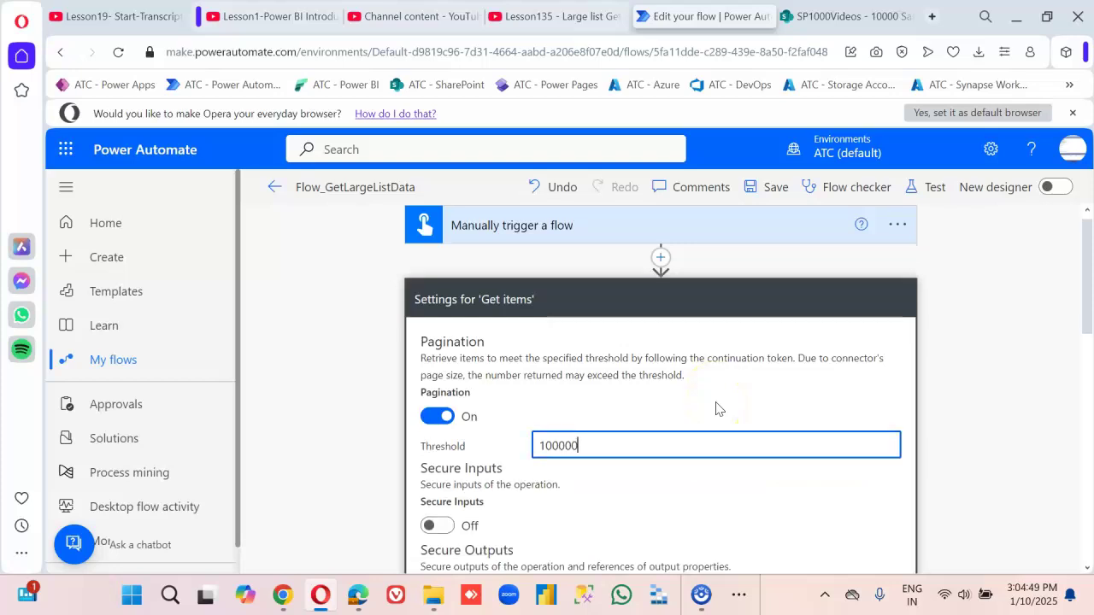
scroll(715, 408, down, 1)
scroll(714, 359, down, 8)
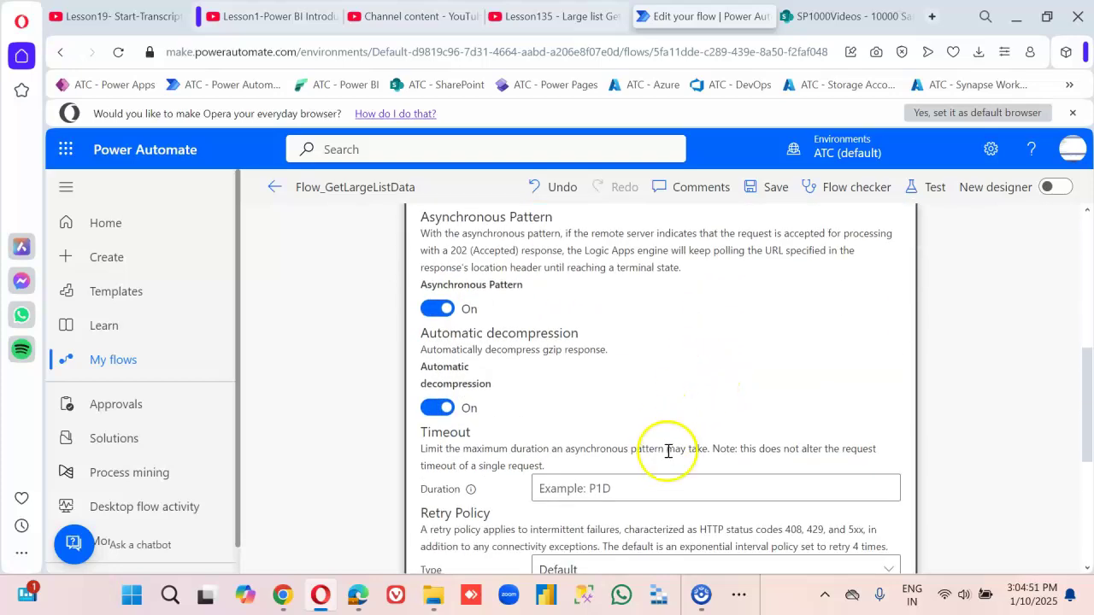
click(598, 355)
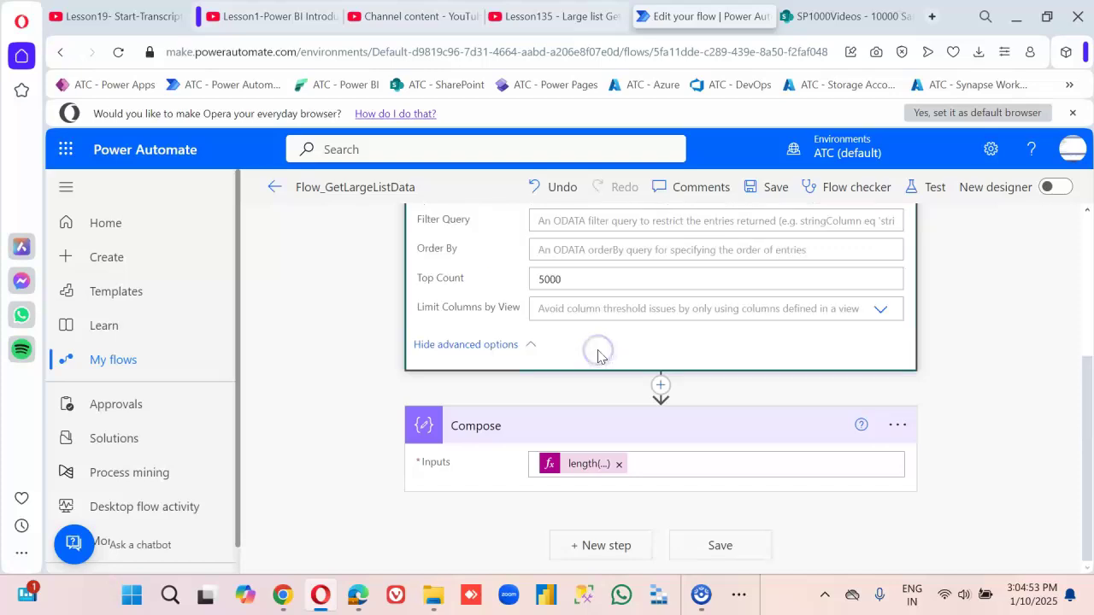
scroll(703, 350, up, 3)
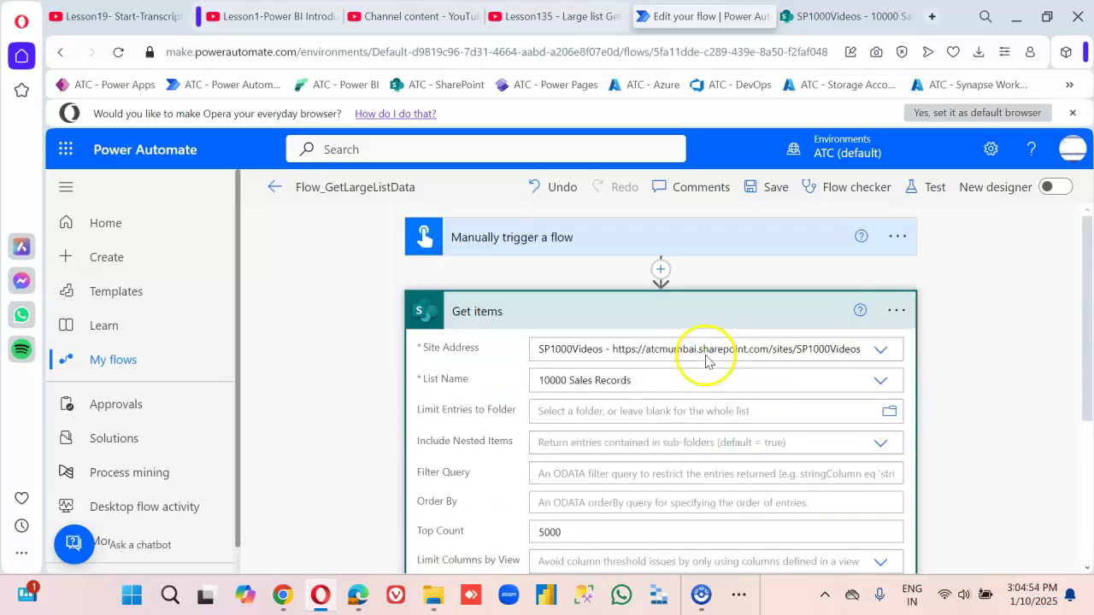
Save the flow and run a manual test so it completes successfully with pagination enabled.
click(937, 189)
click(827, 545)
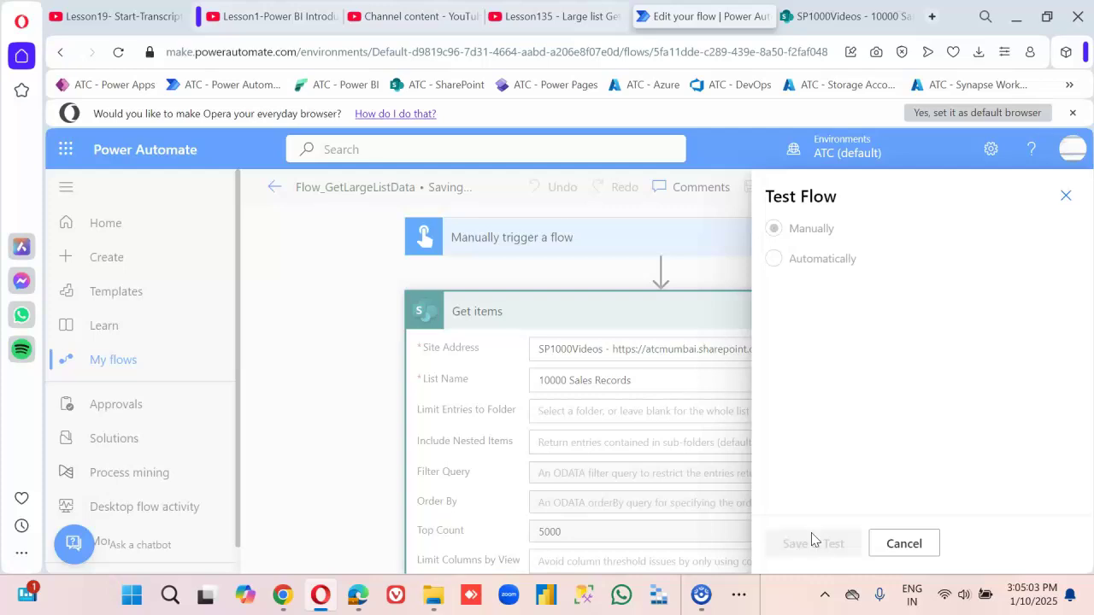
click(843, 545)
click(842, 544)
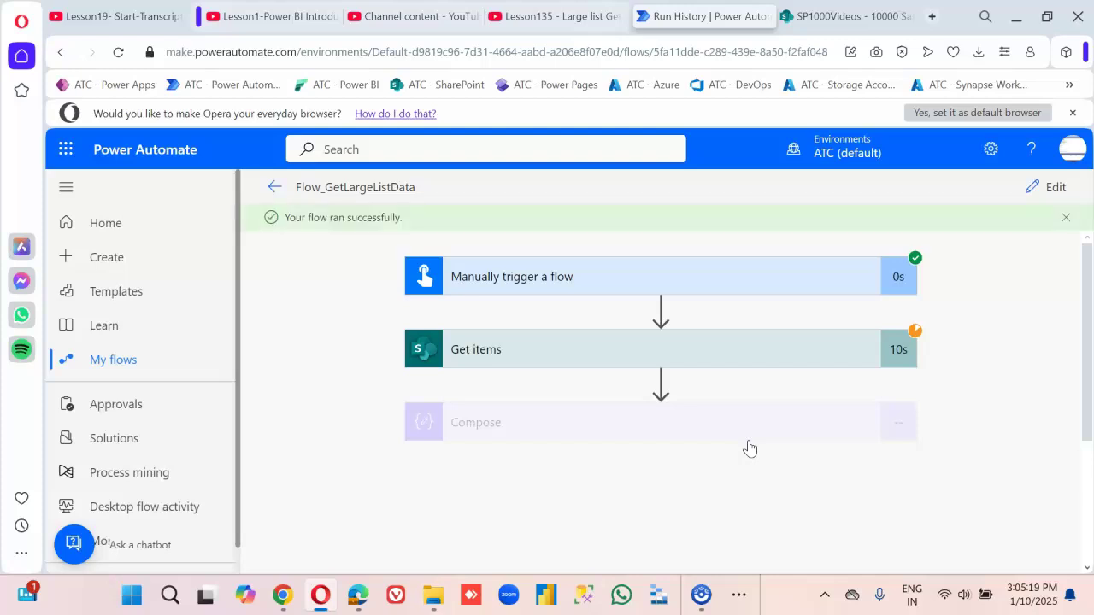
Expand the Compose run results and confirm the output is 10000.
click(754, 432)
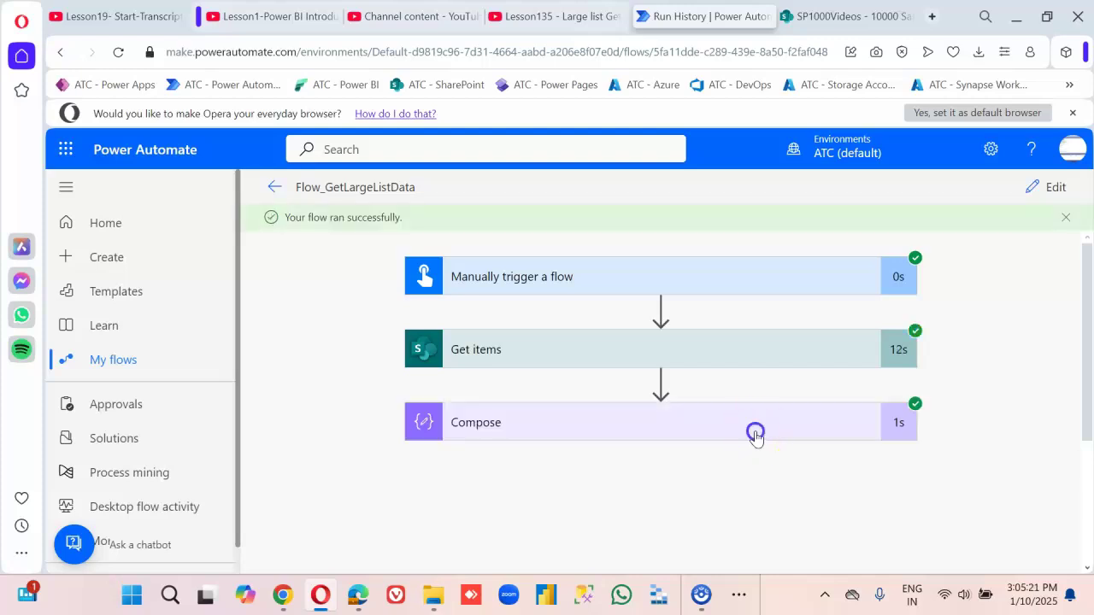
scroll(755, 437, down, 2)
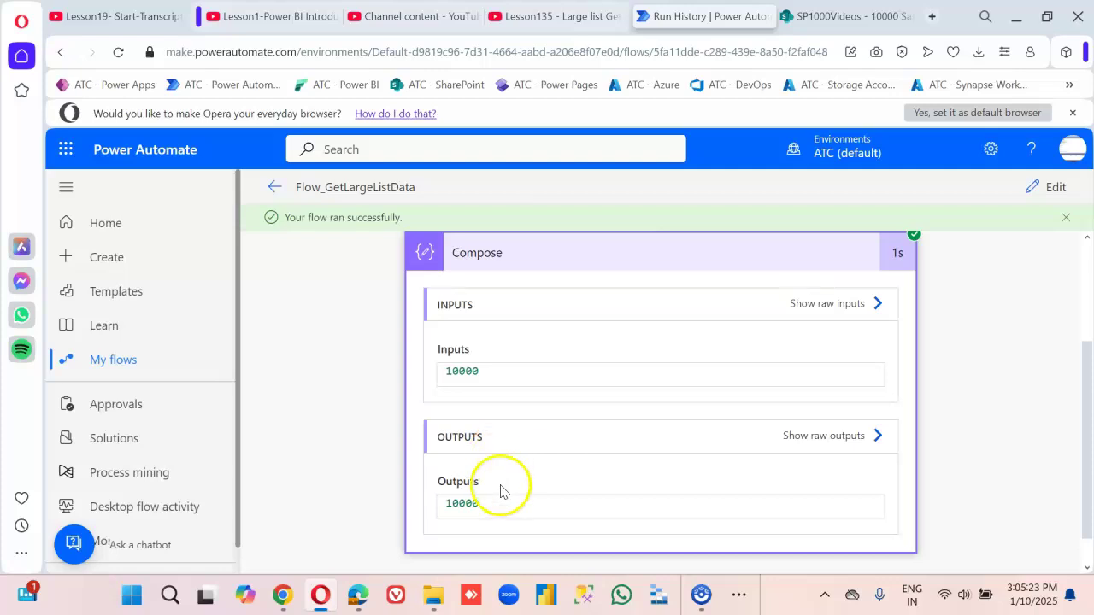
drag(513, 505, 419, 513)
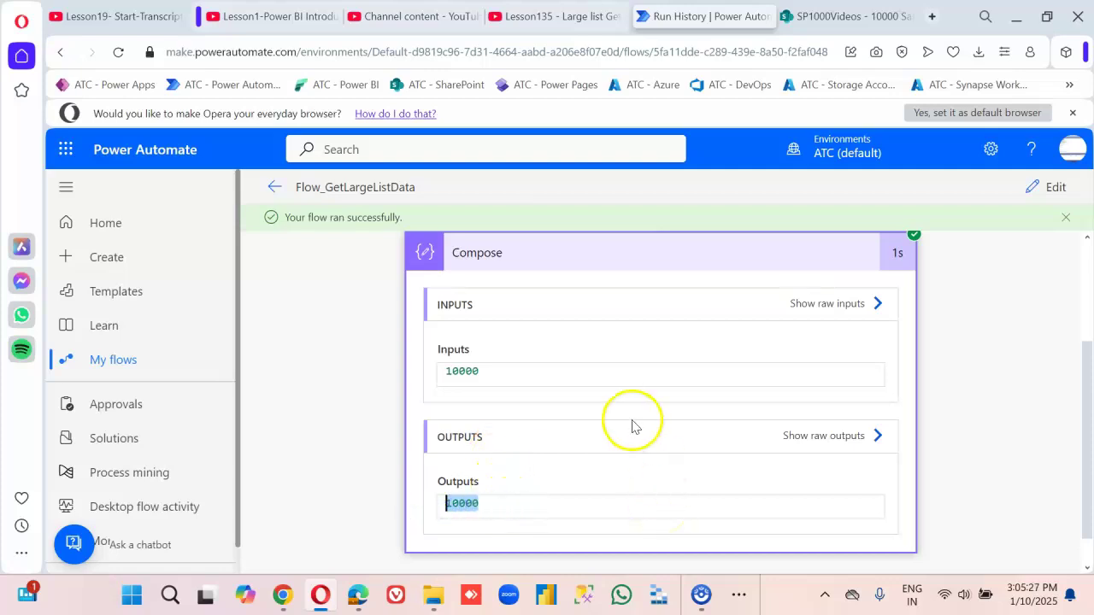
Expand Get items and open its Outputs download link in a new tab.
scroll(633, 425, up, 3)
click(501, 349)
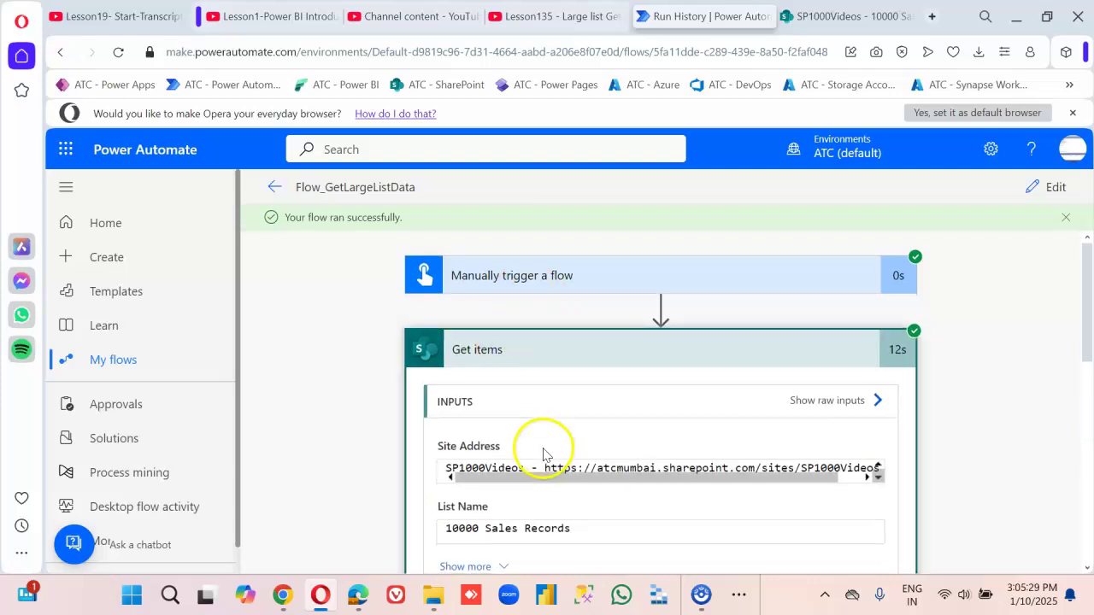
scroll(543, 453, down, 2)
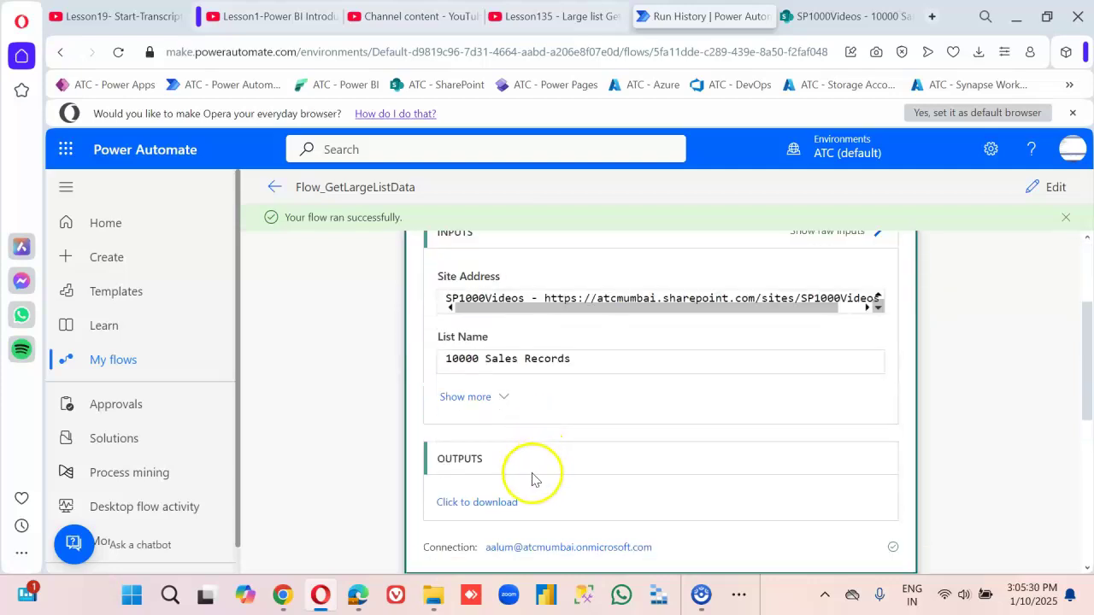
click(489, 504)
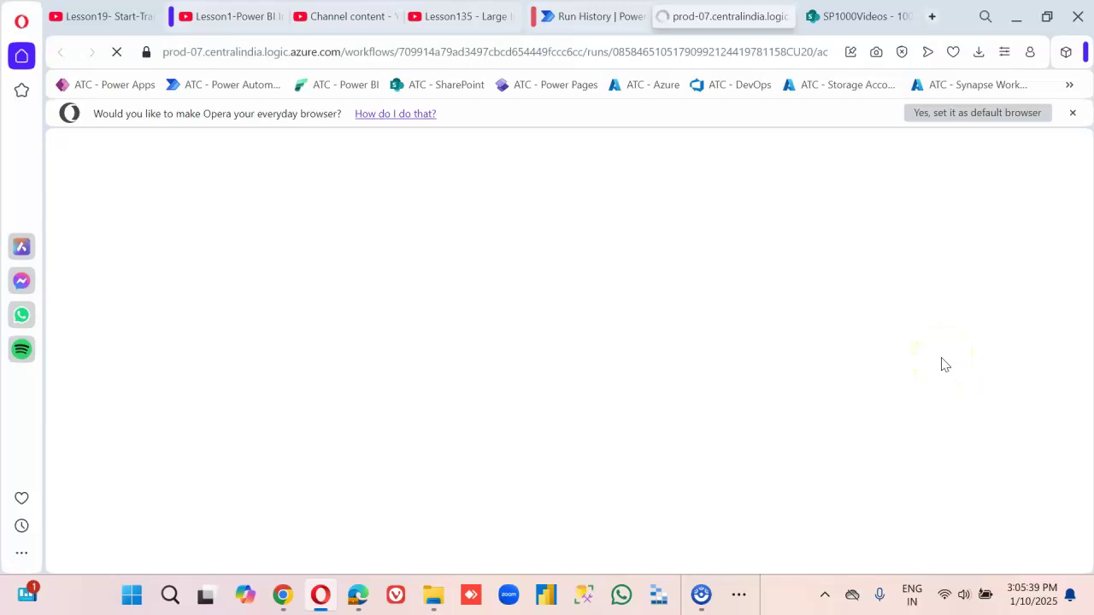
Scroll the raw Get items JSON to the end and turn on Pretty-print.
click(1088, 152)
drag(1088, 152, 1088, 568)
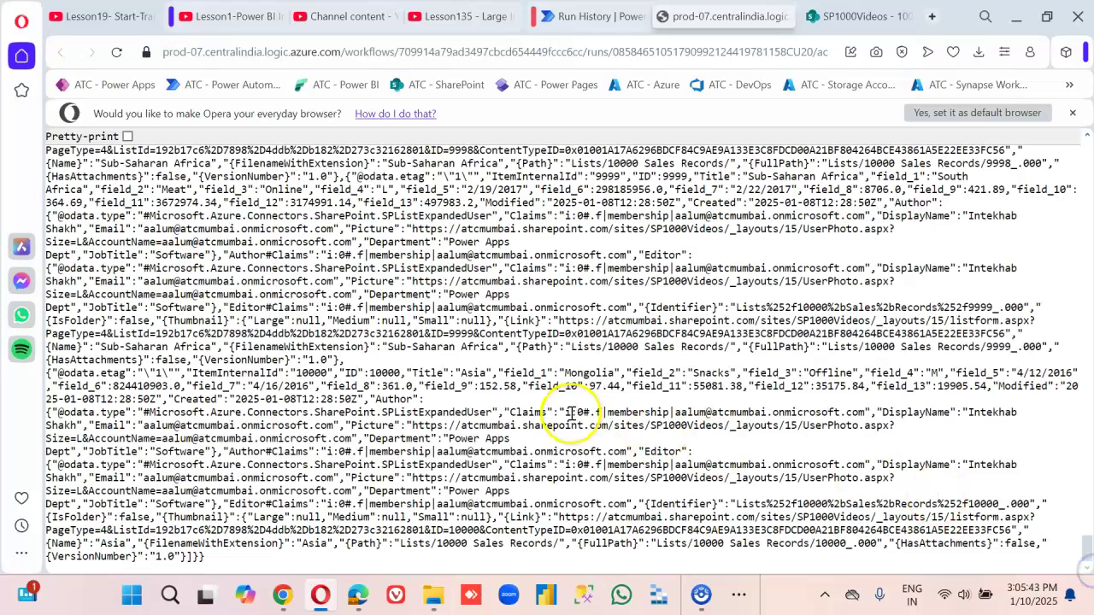
click(128, 137)
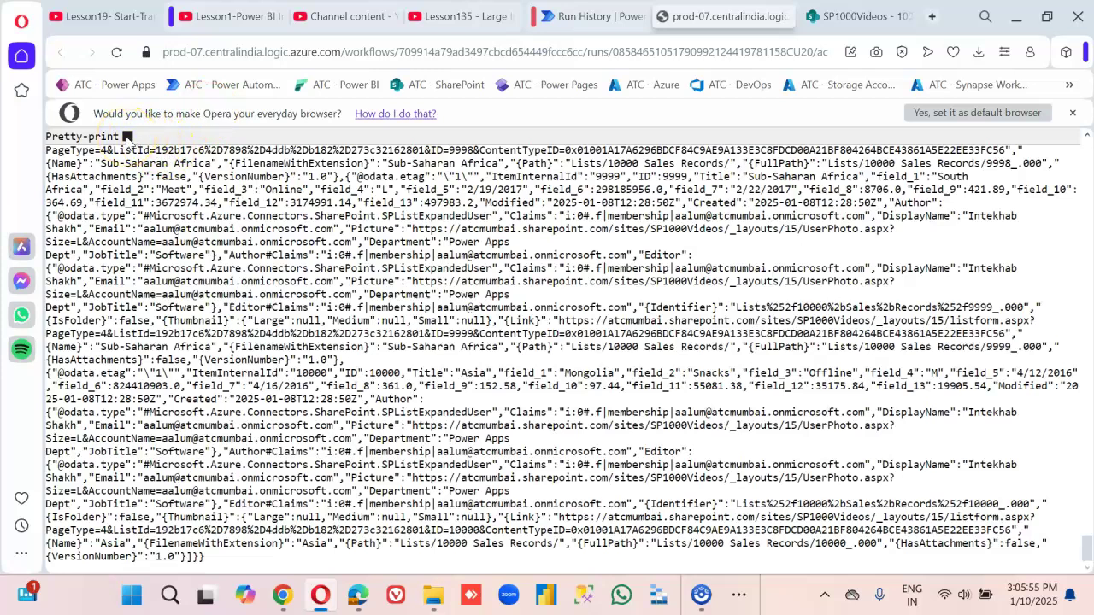
click(126, 137)
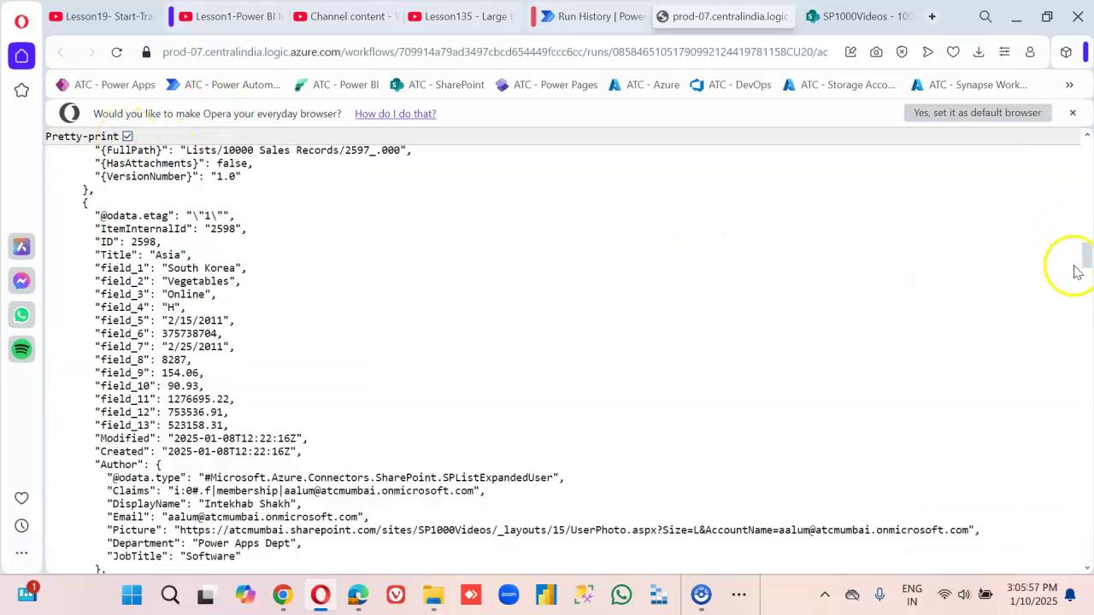
Confirm the last record has ID 10000, then return to the run history tab.
drag(1087, 256, 1086, 538)
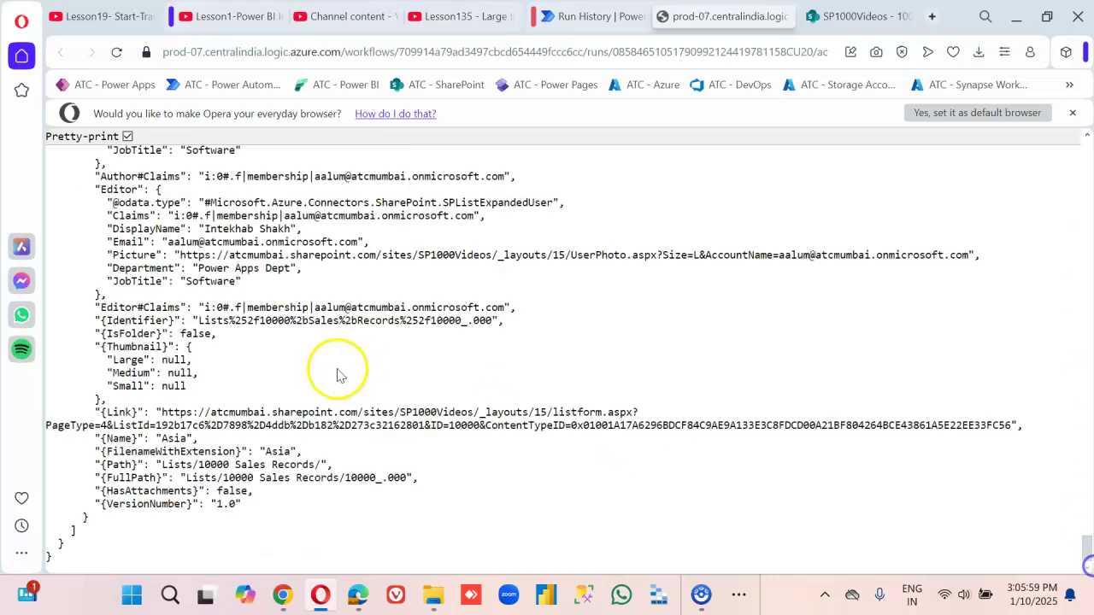
scroll(273, 299, up, 4)
scroll(262, 282, up, 2)
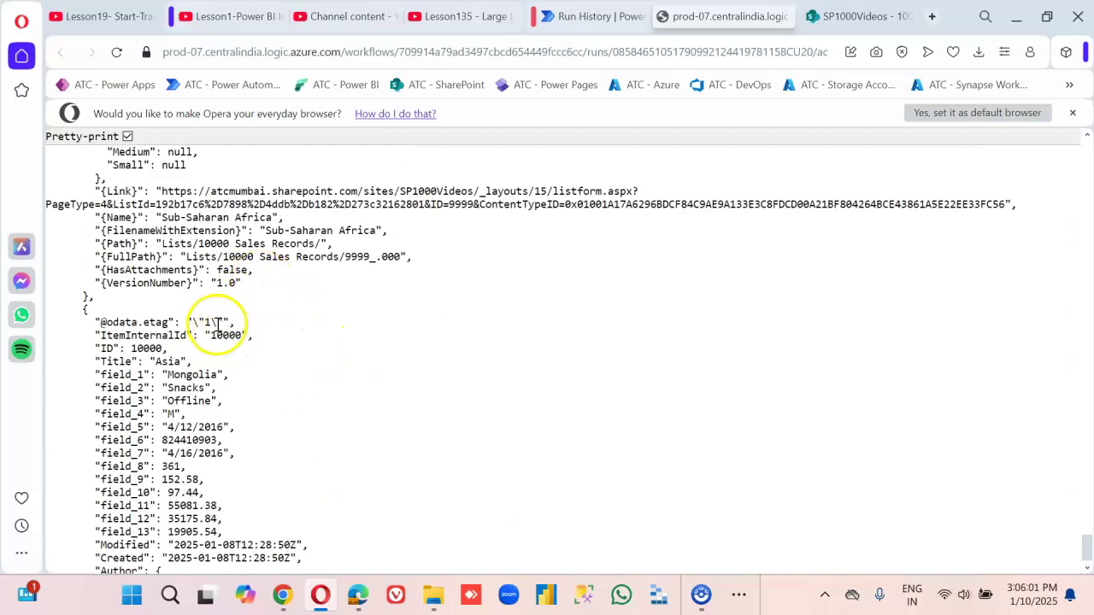
double_click(146, 348)
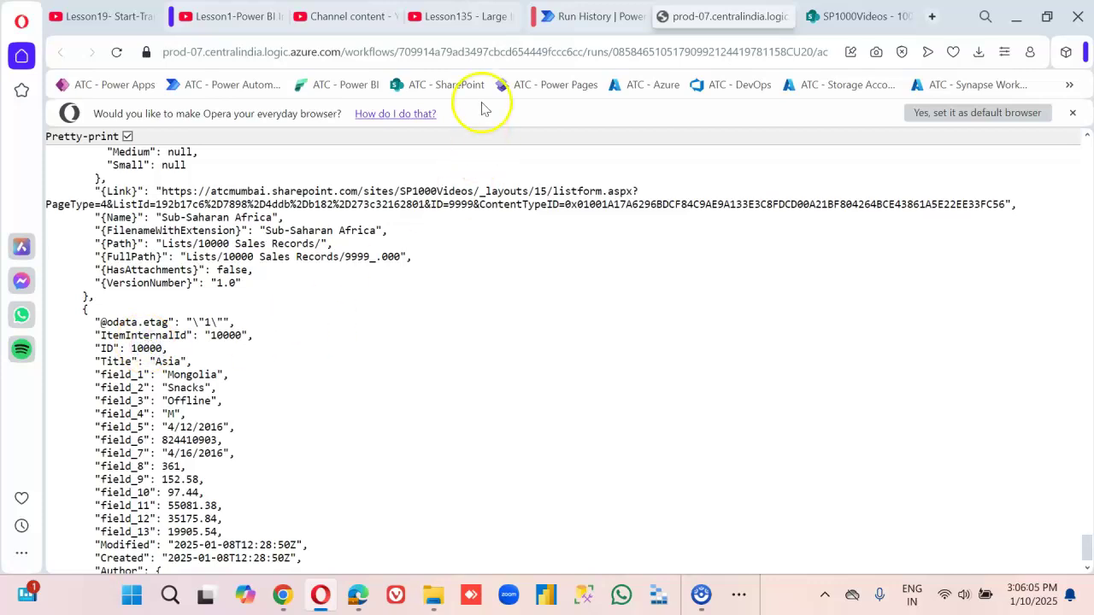
click(578, 6)
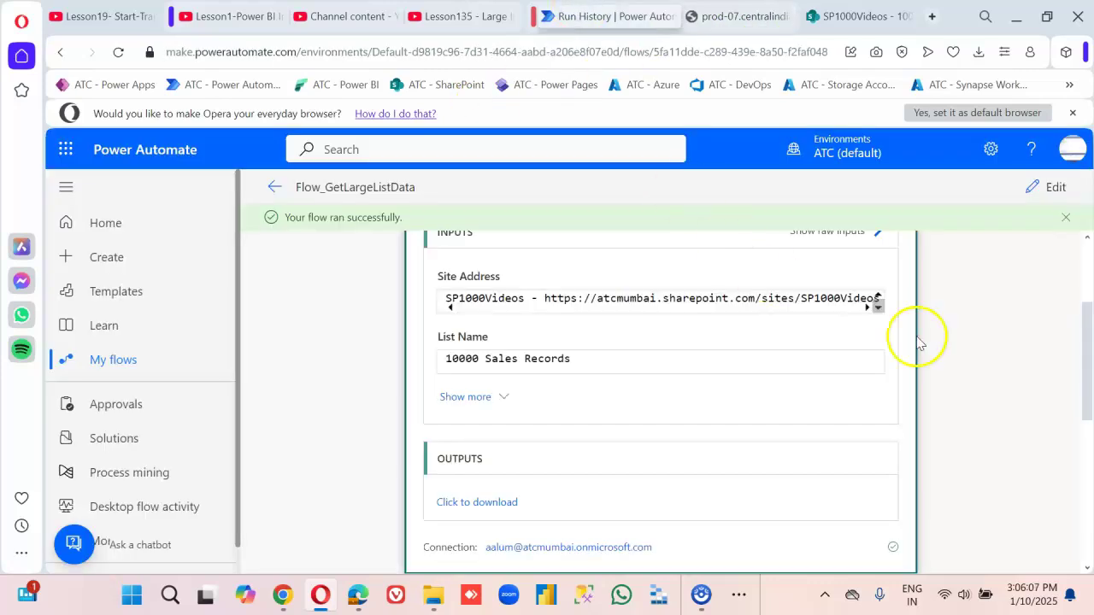
scroll(1044, 351, up, 3)
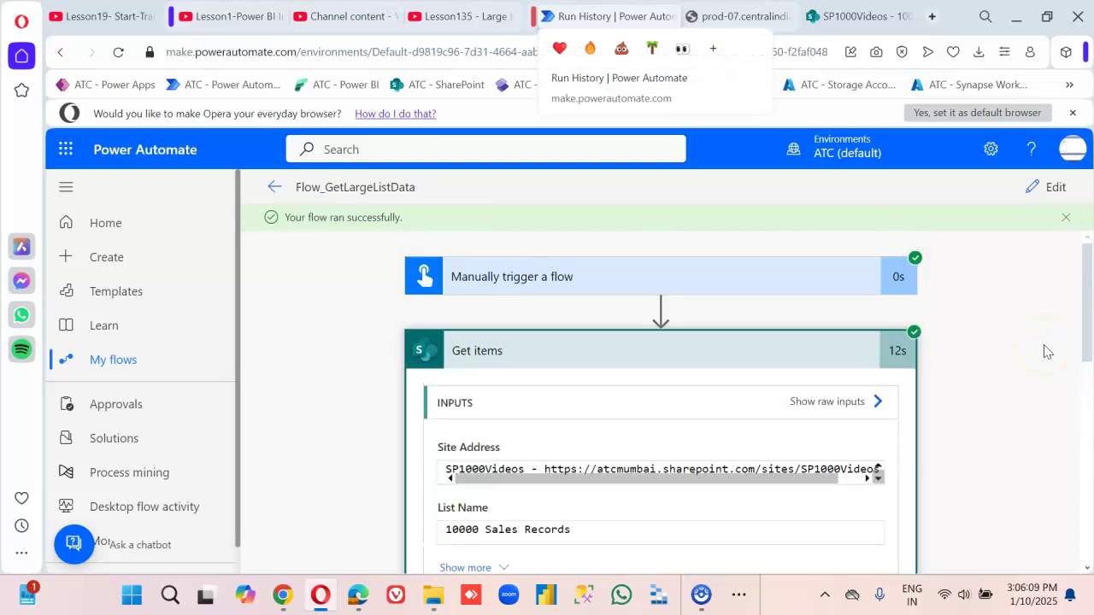
scroll(787, 379, down, 2)
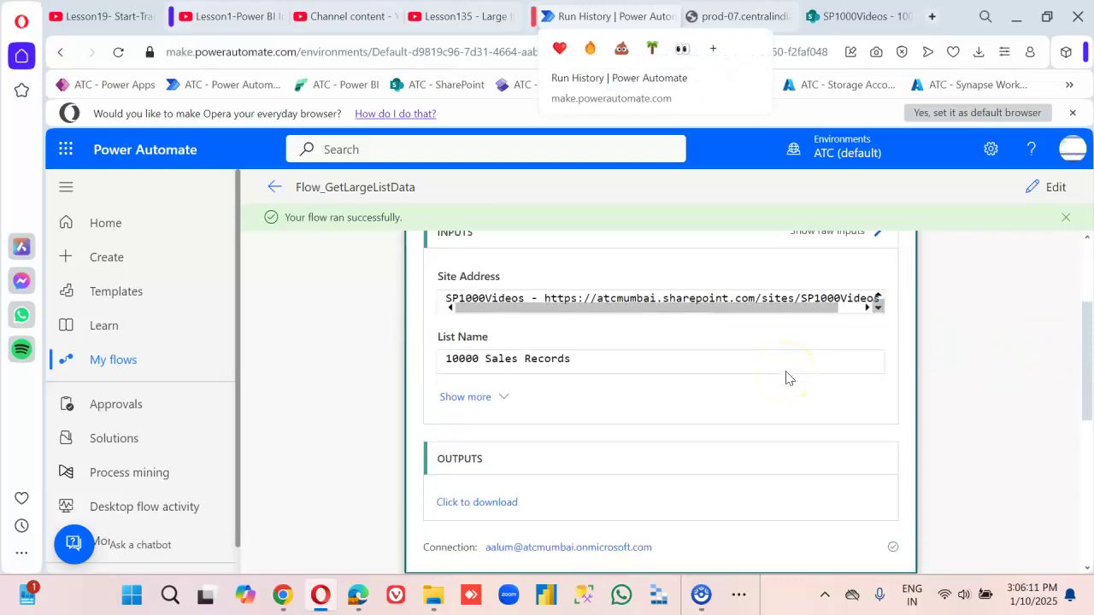